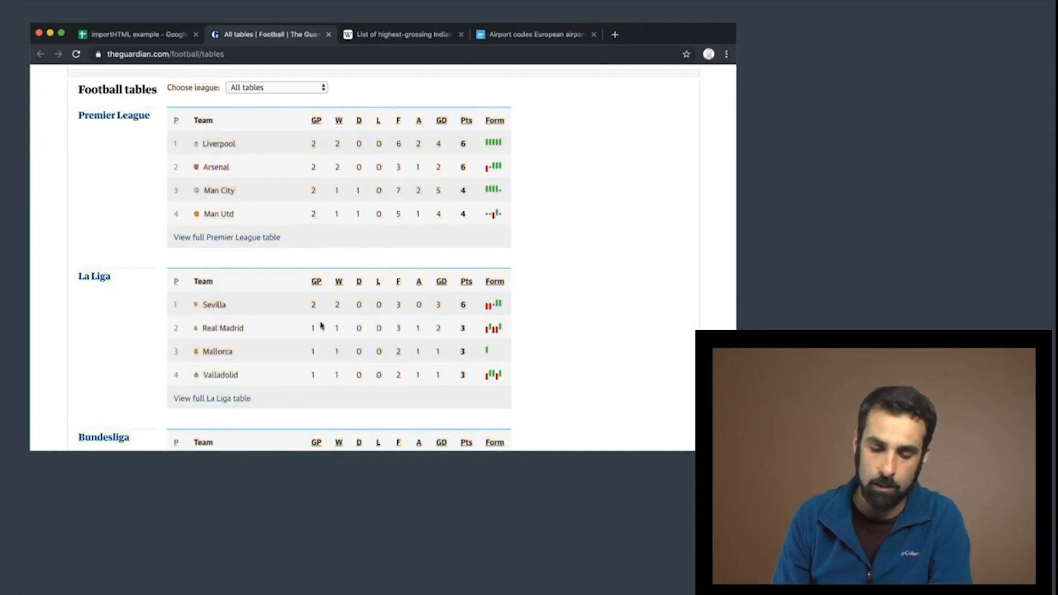
Switch from The Guardian's football tables to the importHTML example spreadsheet and begin cell A1 with =importHTML(
scroll(320, 325, "down", 2)
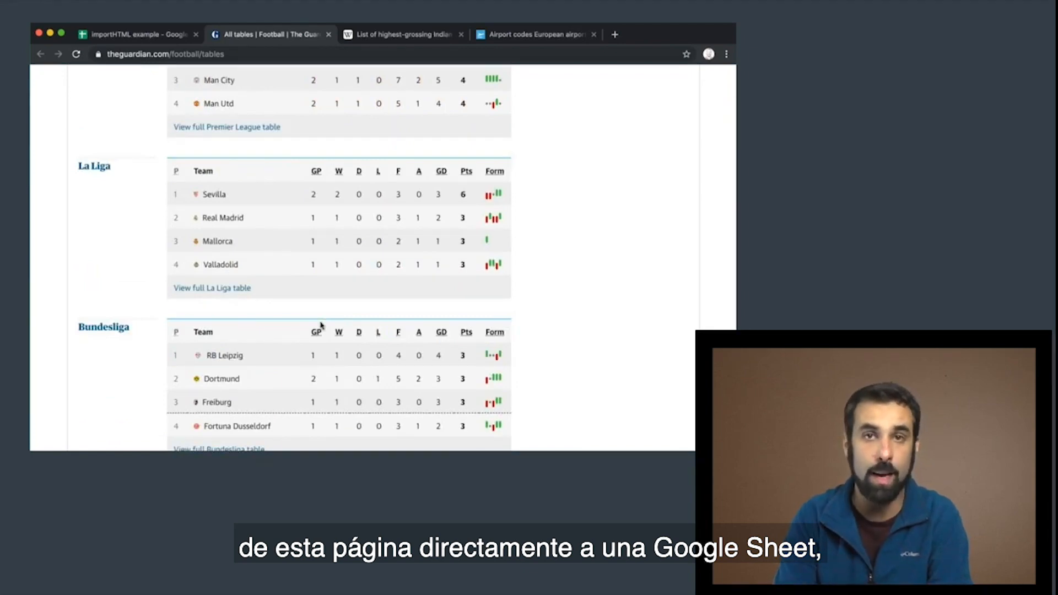
scroll(306, 265, "up", 4)
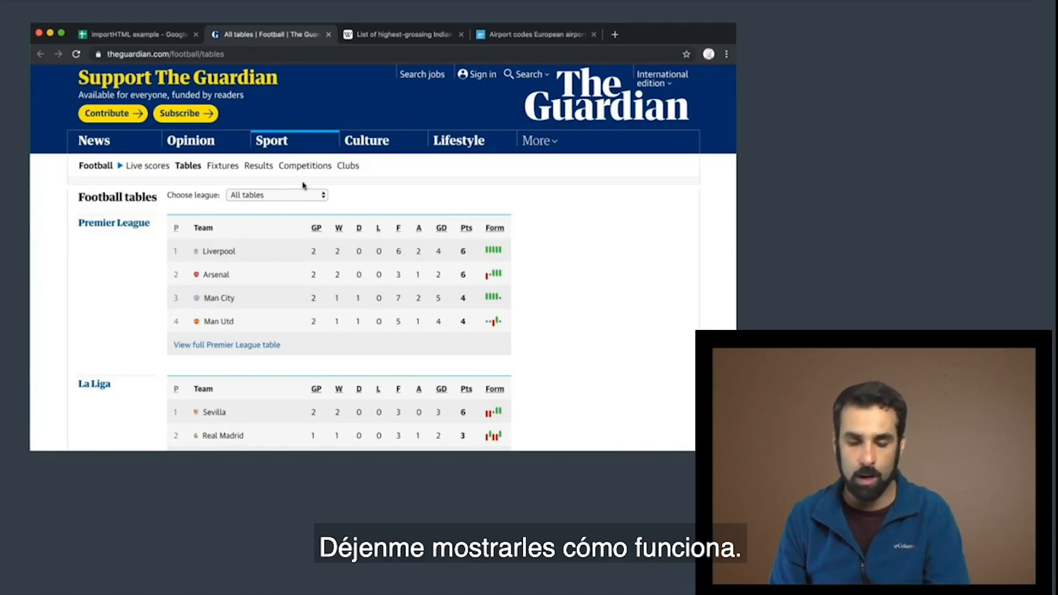
left_click(140, 34)
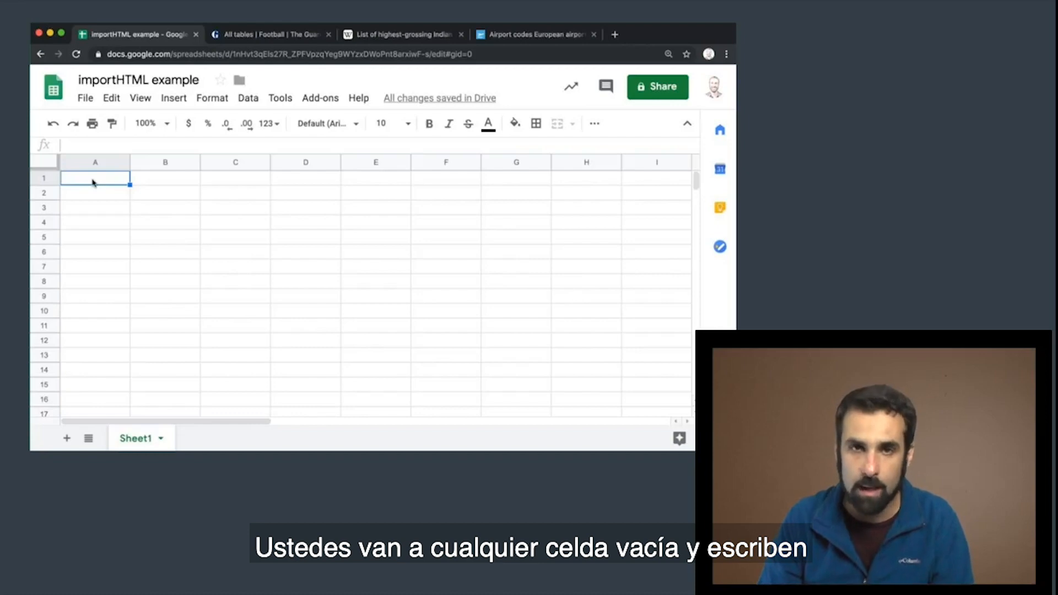
type("=")
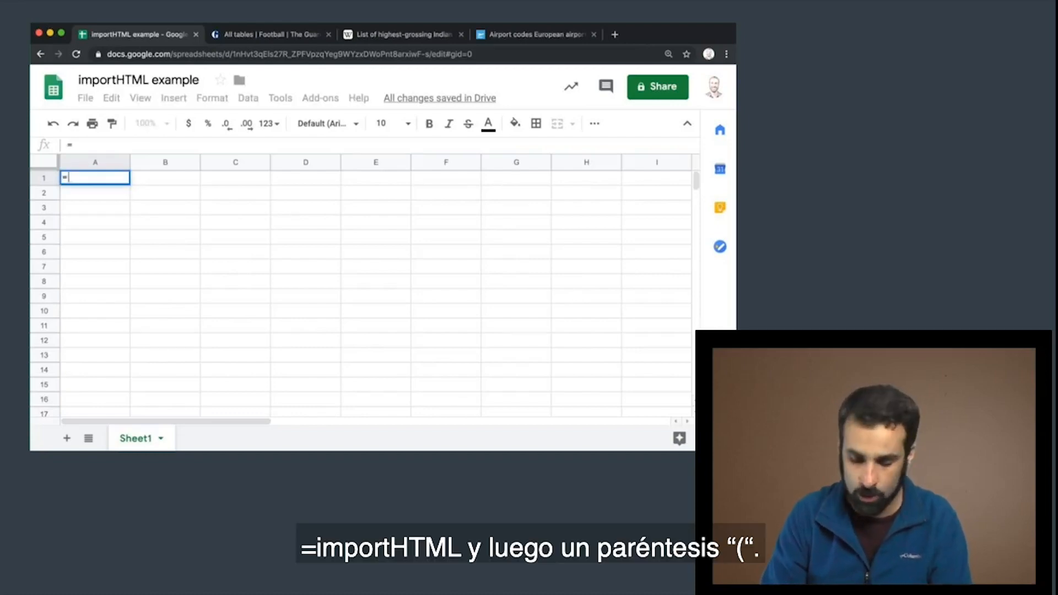
type("importHTML(")
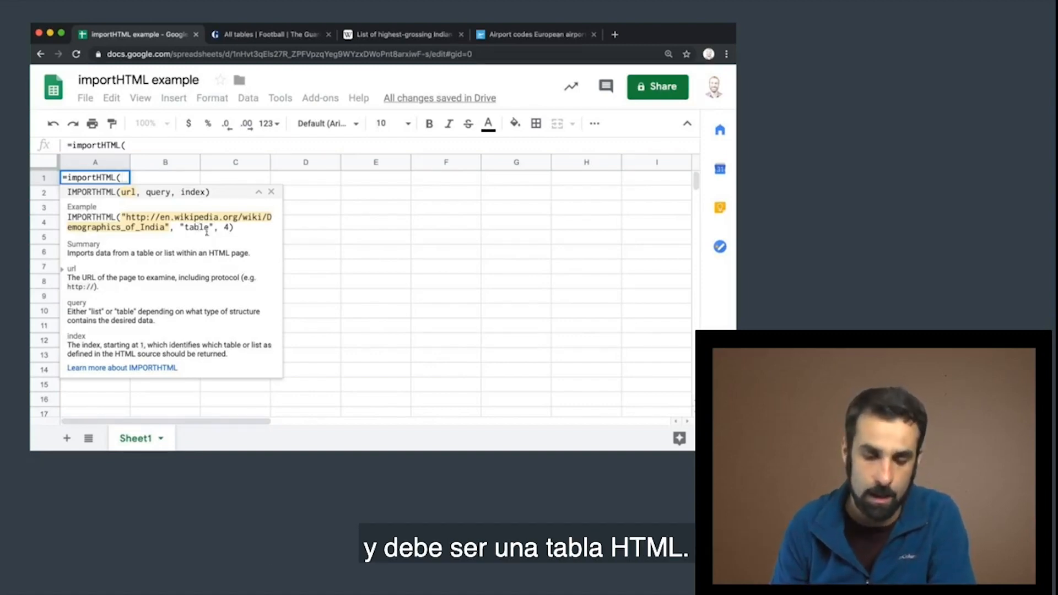
left_click(228, 227)
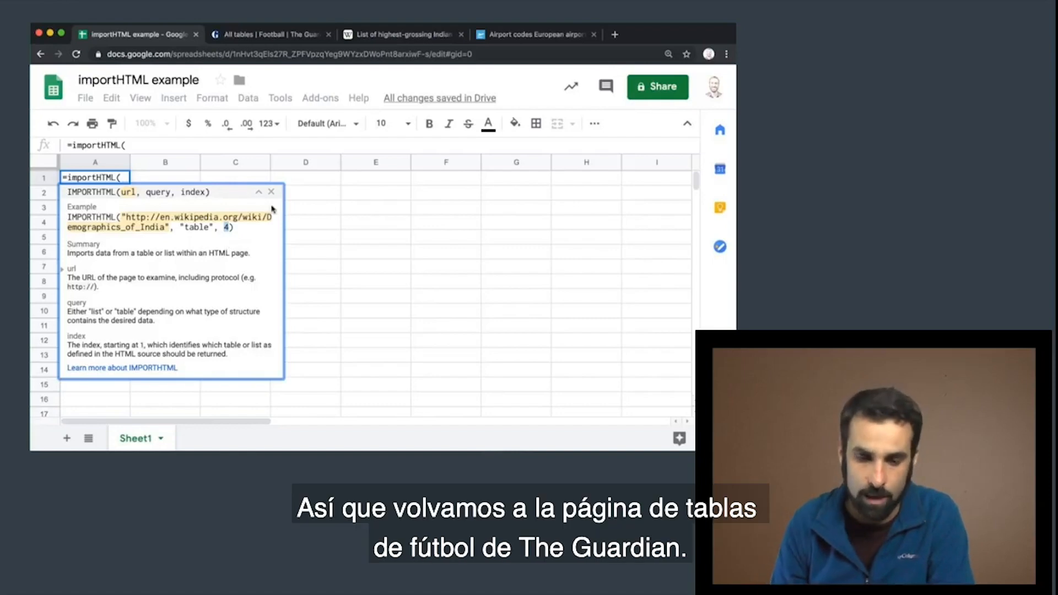
Examine the league tables on The Guardian's football page to see where the La Liga table is
left_click(268, 36)
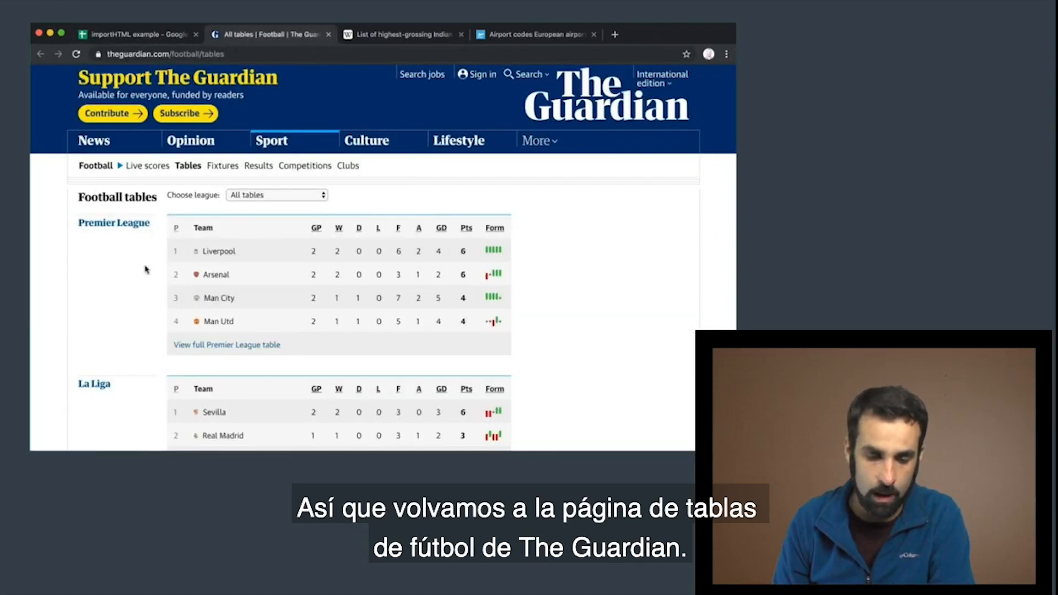
scroll(122, 268, "down", 5)
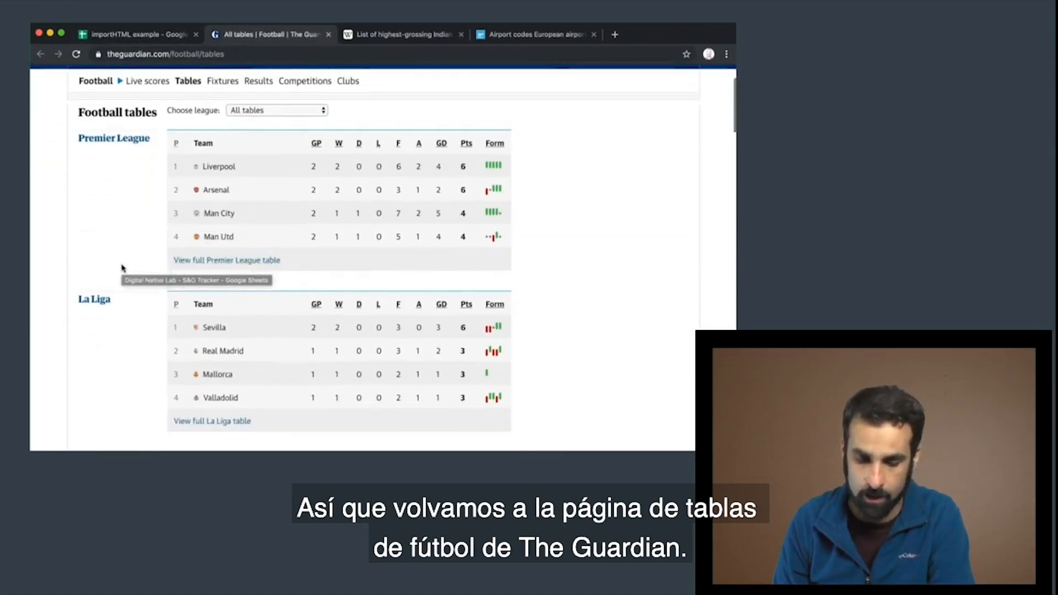
scroll(193, 337, "down", 7)
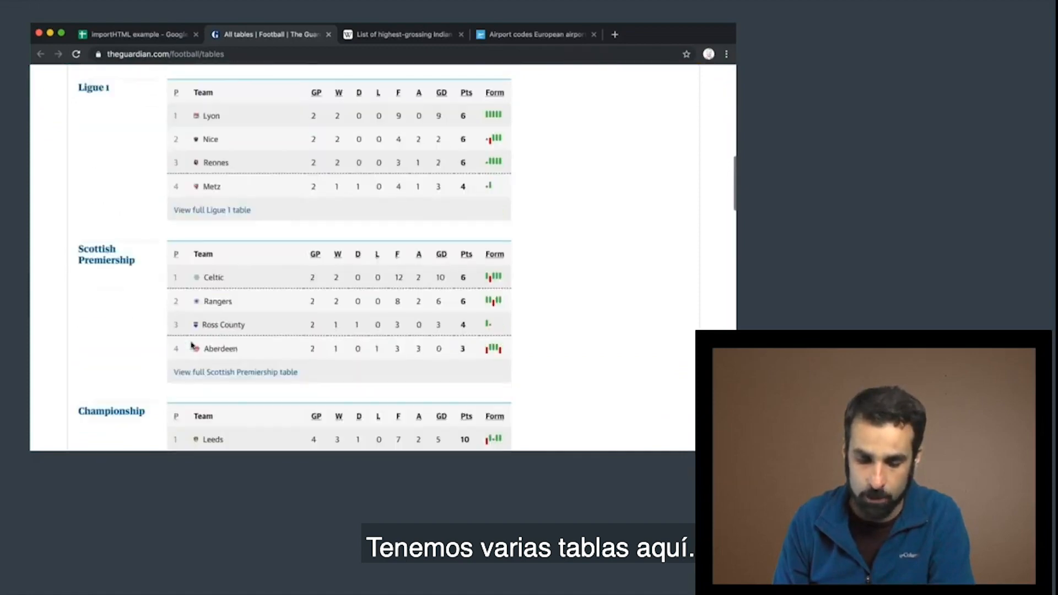
scroll(194, 347, "up", 11)
scroll(191, 353, "down", 2)
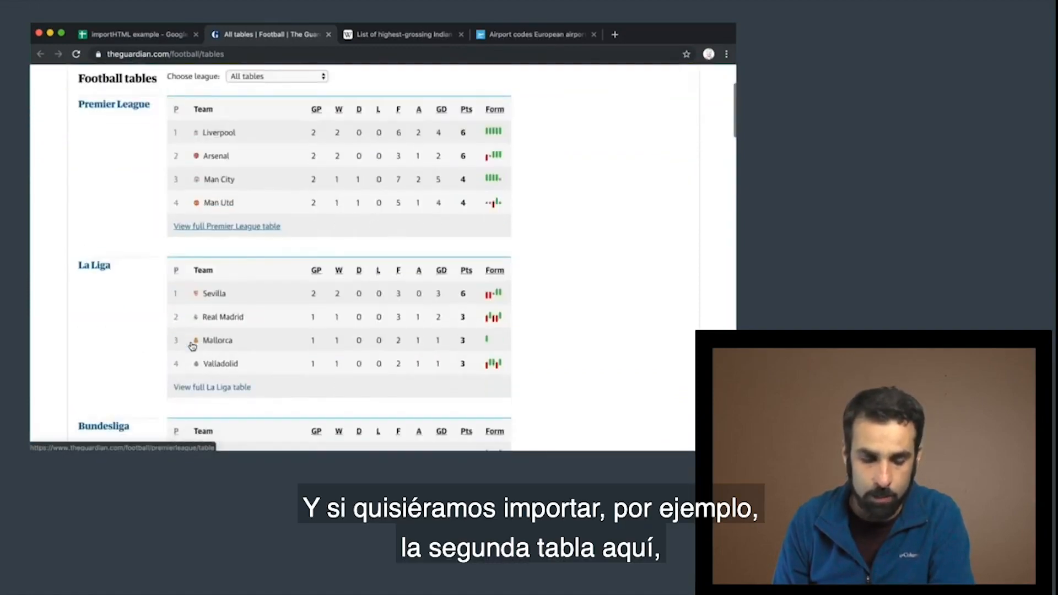
scroll(142, 311, "down", 1)
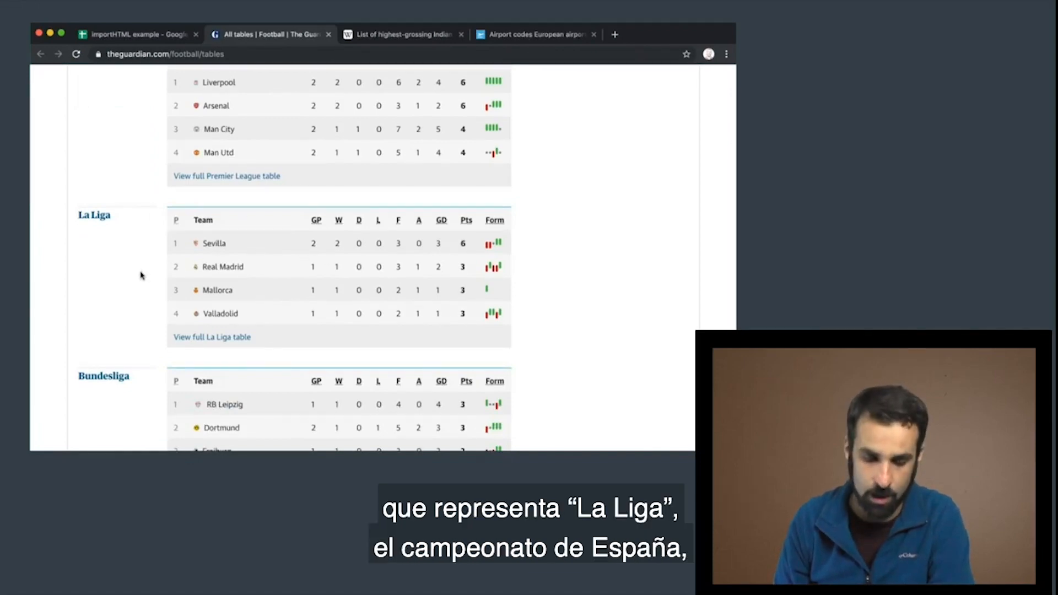
scroll(141, 276, "down", 3)
scroll(141, 276, "up", 2)
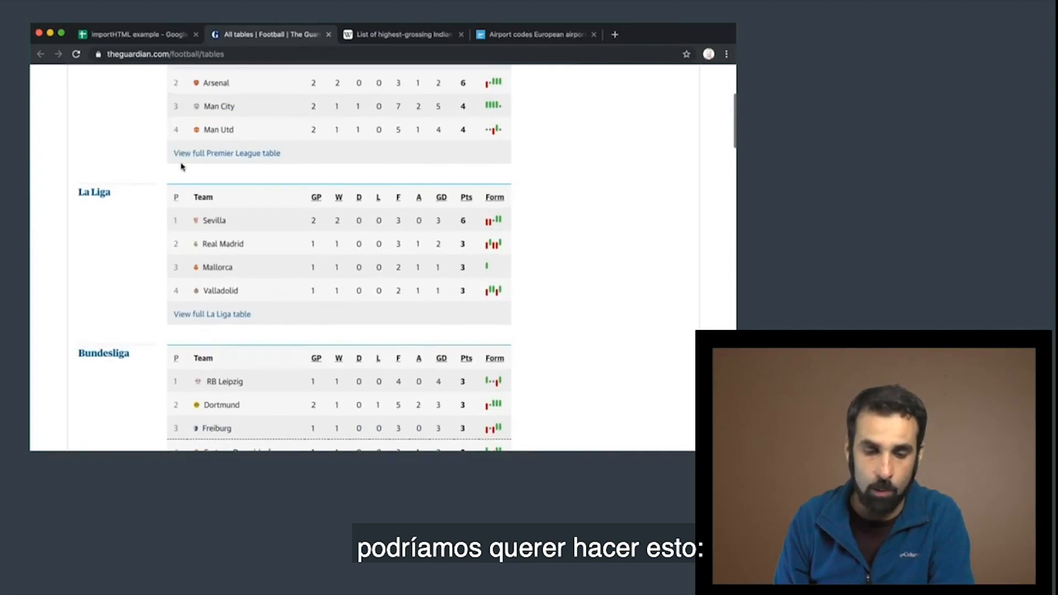
Copy the Guardian football tables page address and insert it in quotation marks as the URL argument of A1's importHTML formula
left_click(186, 53)
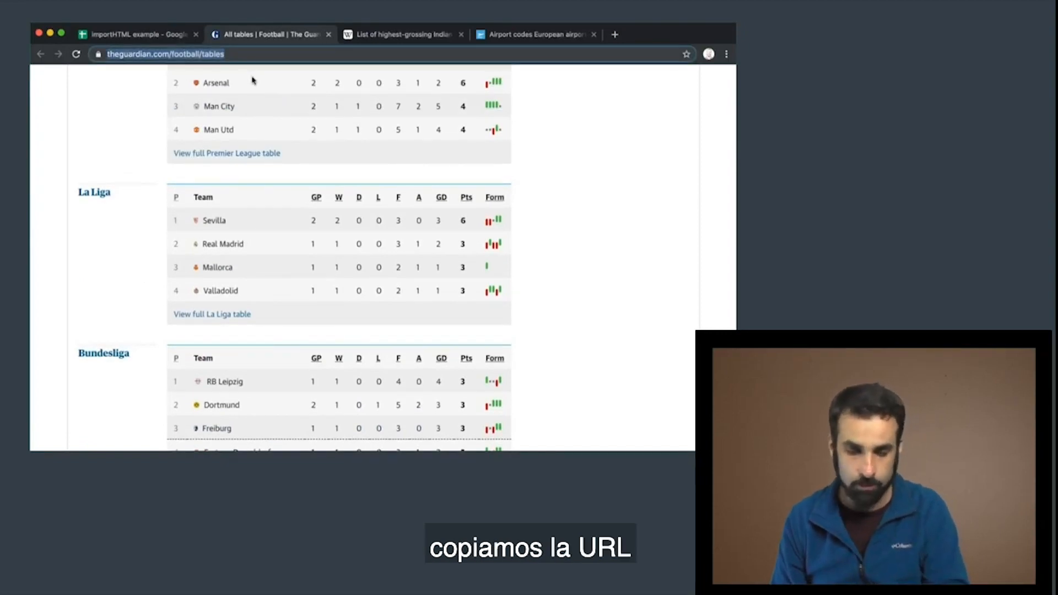
right_click(205, 55)
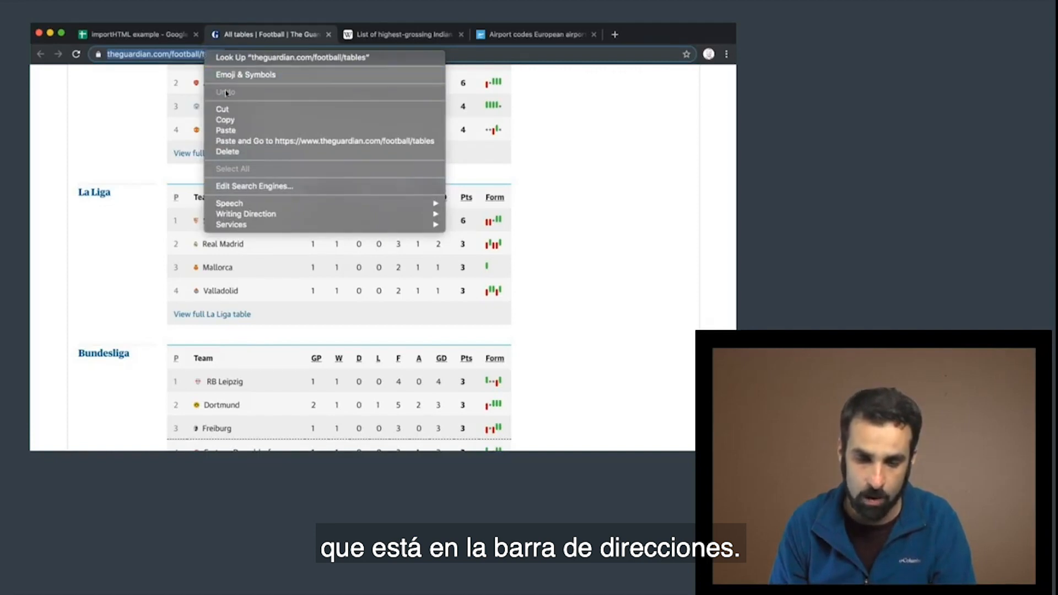
left_click(244, 119)
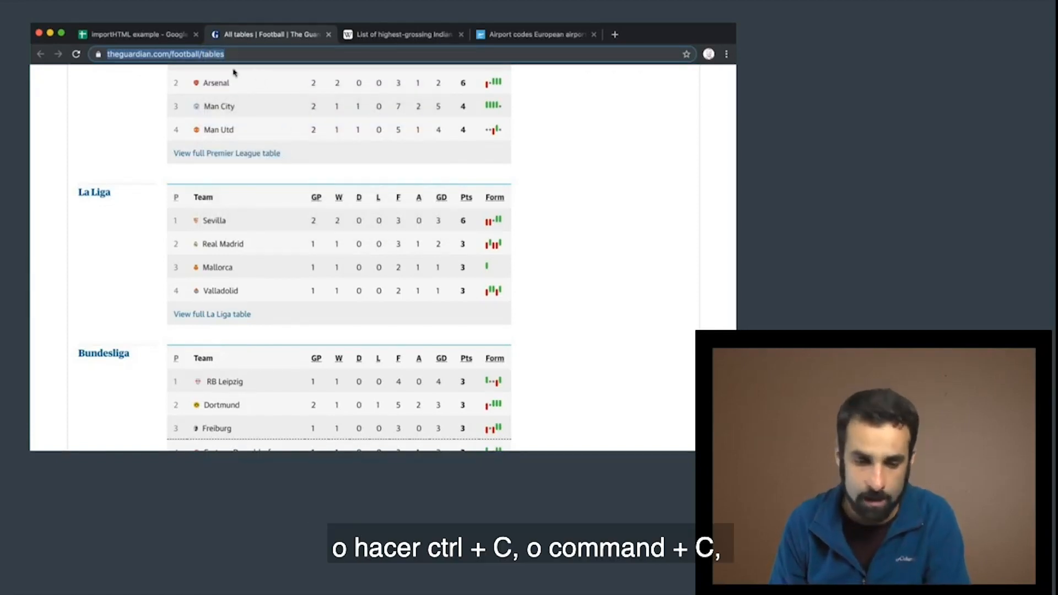
left_click(145, 34)
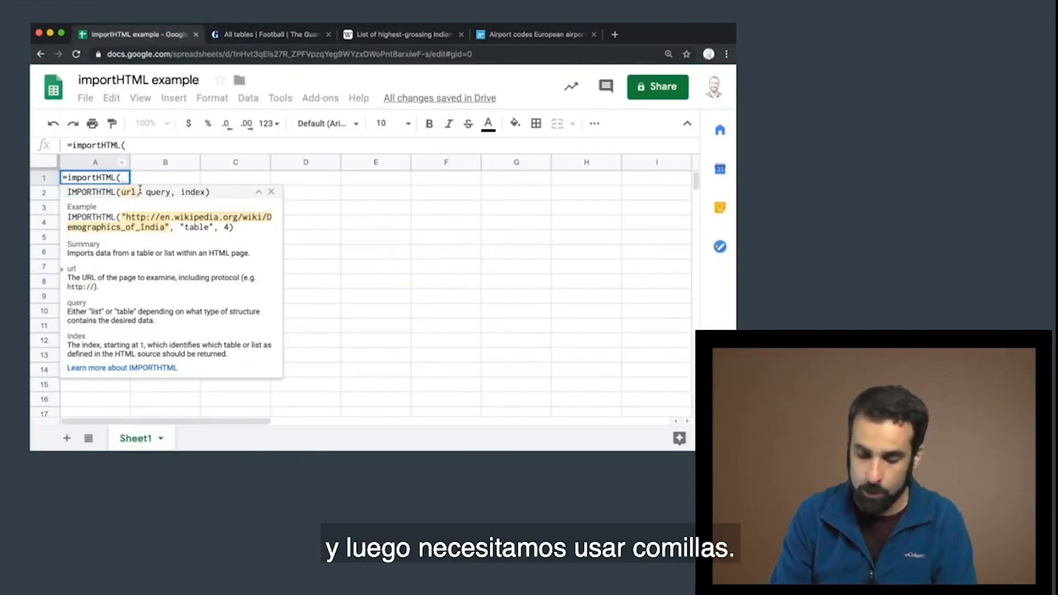
type("\"")
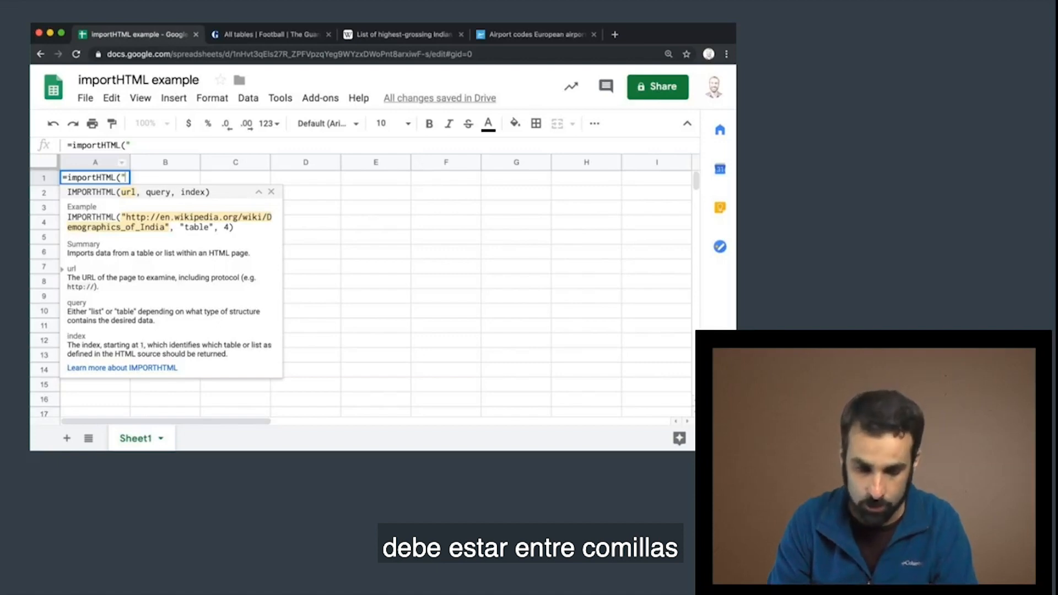
key("super+v")
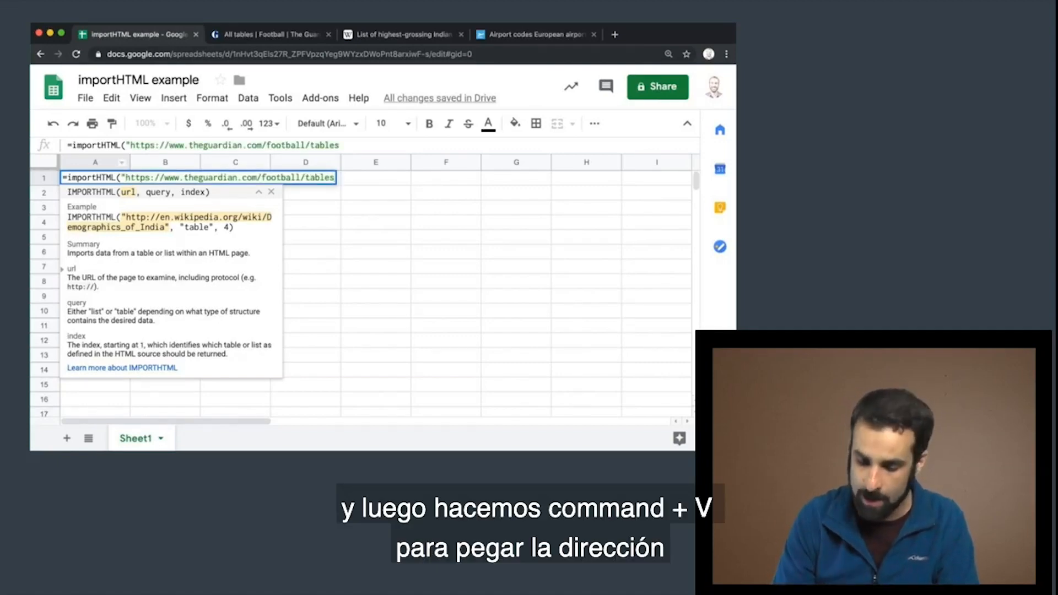
type("\"")
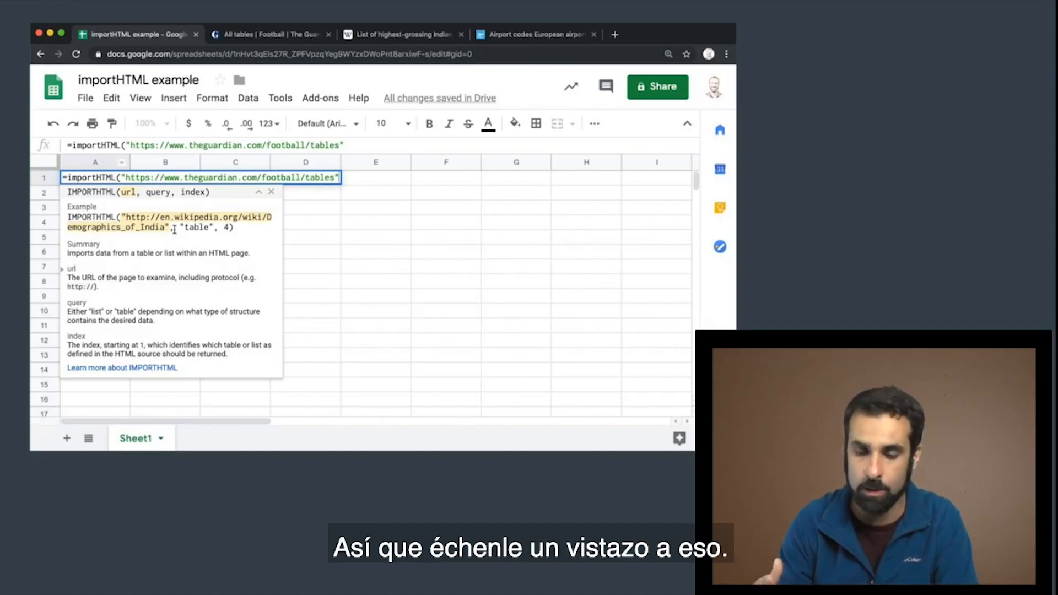
Add "table" as the query argument of the importHTML formula, followed by a comma for the index
type(", ")
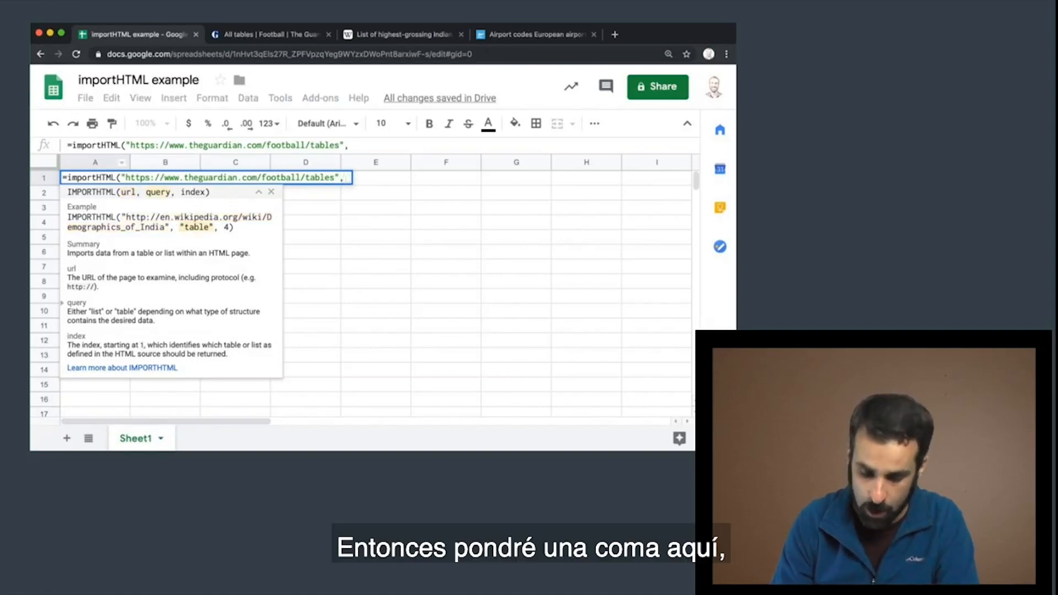
type("\"t")
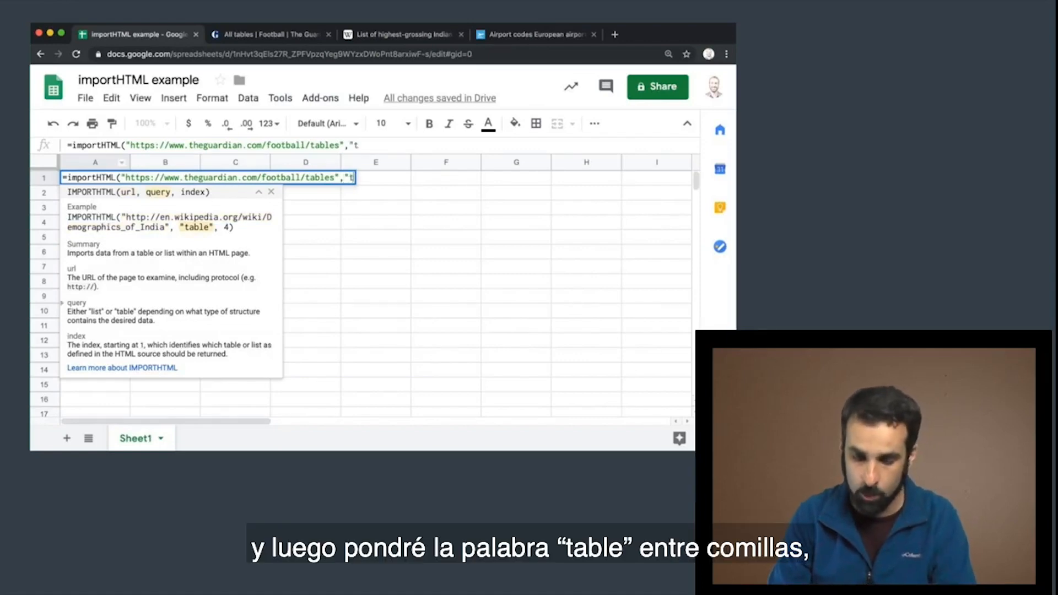
type("able\"")
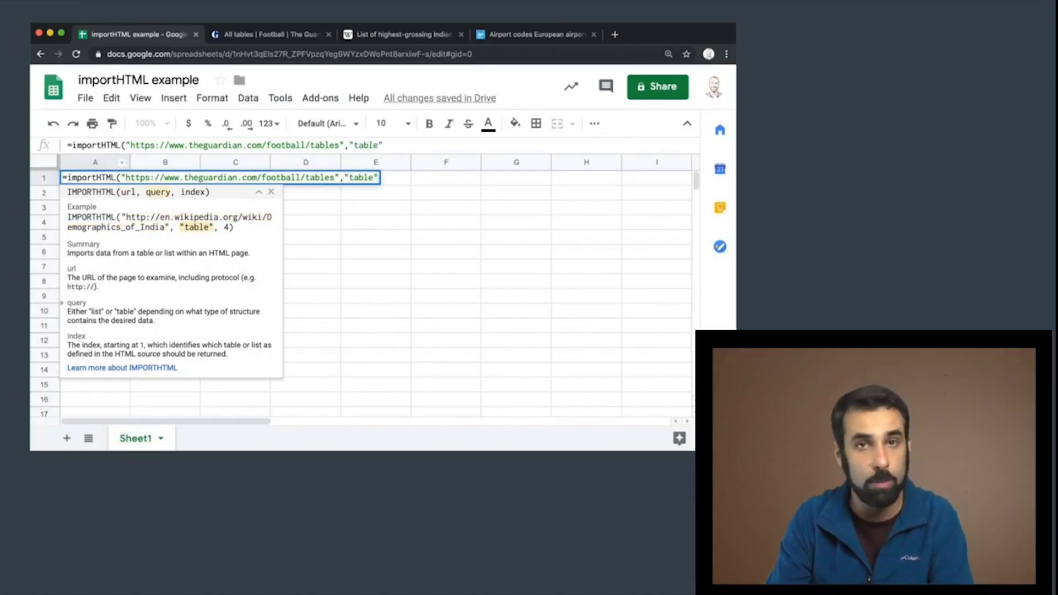
type(",")
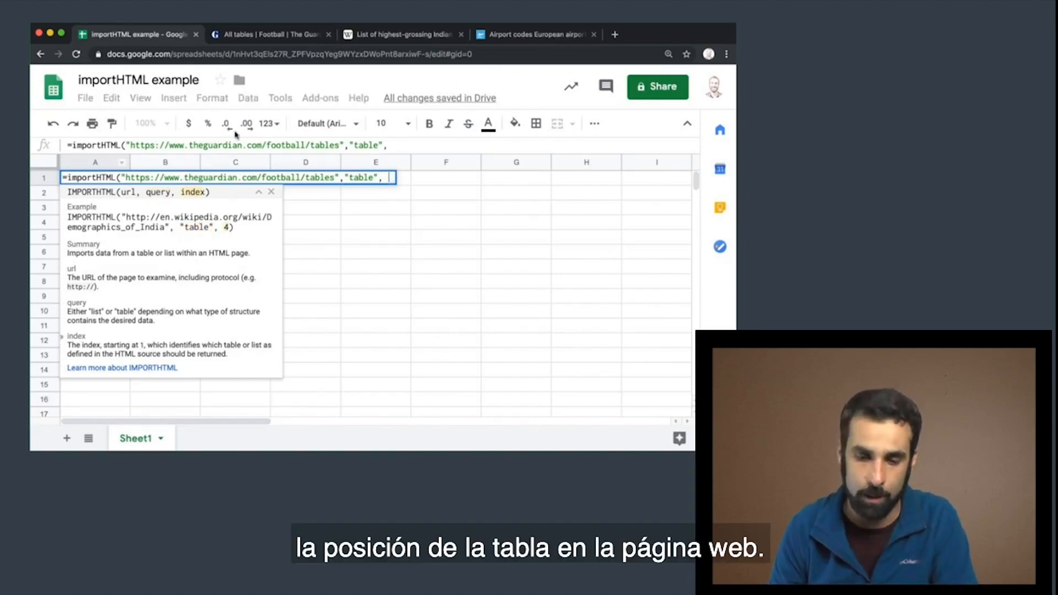
Check La Liga's position among the tables on the Guardian page, then complete A1's importHTML formula with index 2
left_click(265, 35)
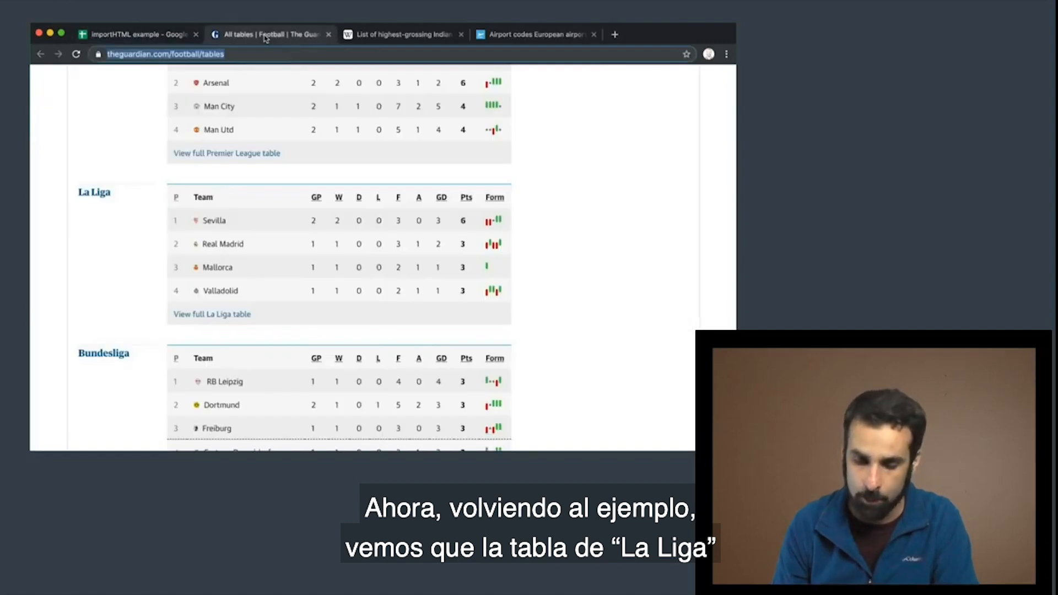
scroll(253, 175, "up", 5)
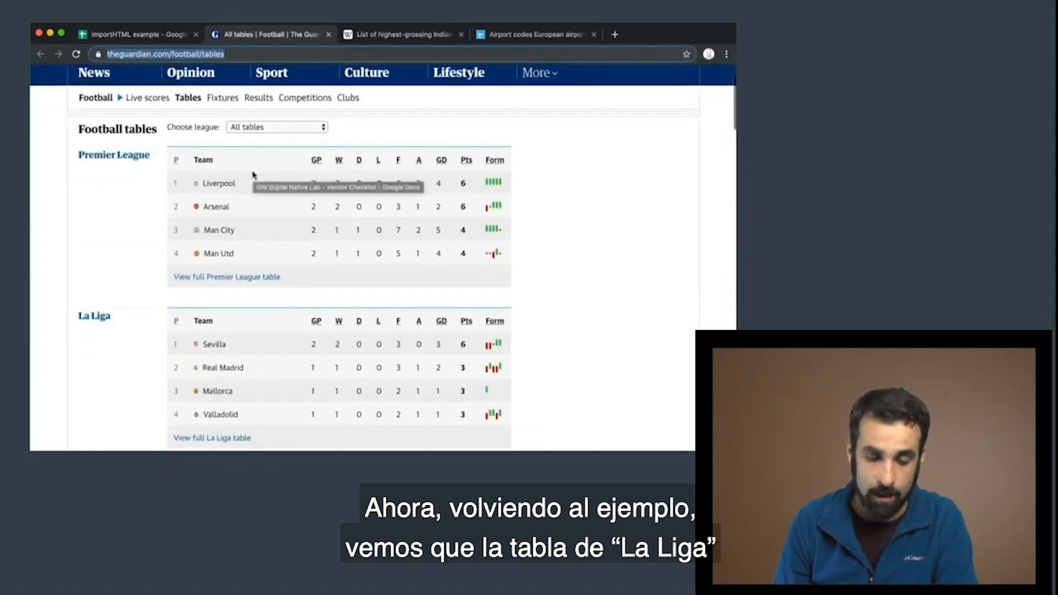
scroll(252, 176, "down", 1)
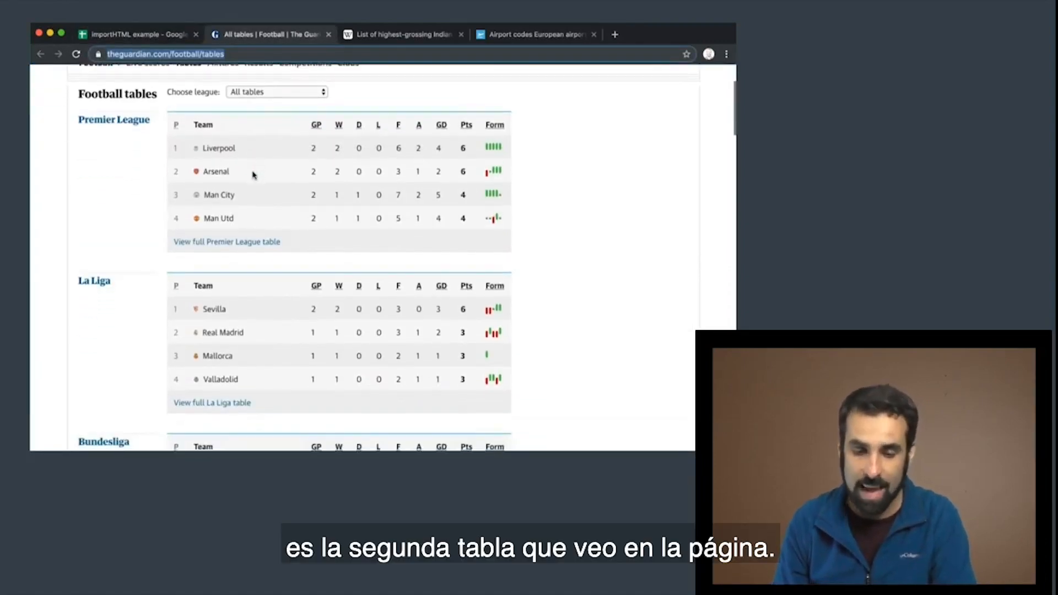
scroll(253, 175, "up", 1)
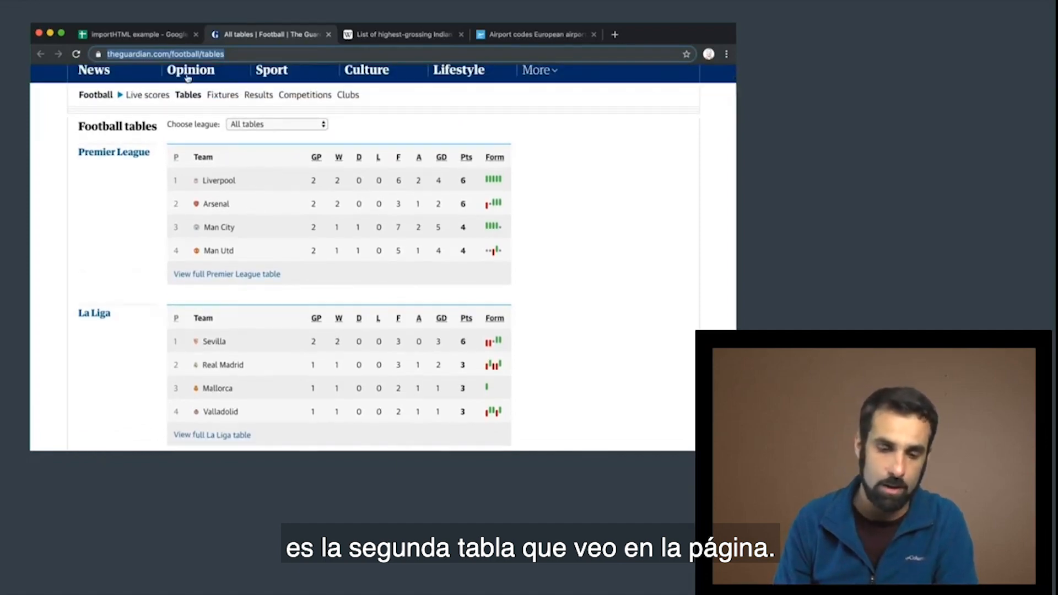
left_click(159, 35)
type("2")
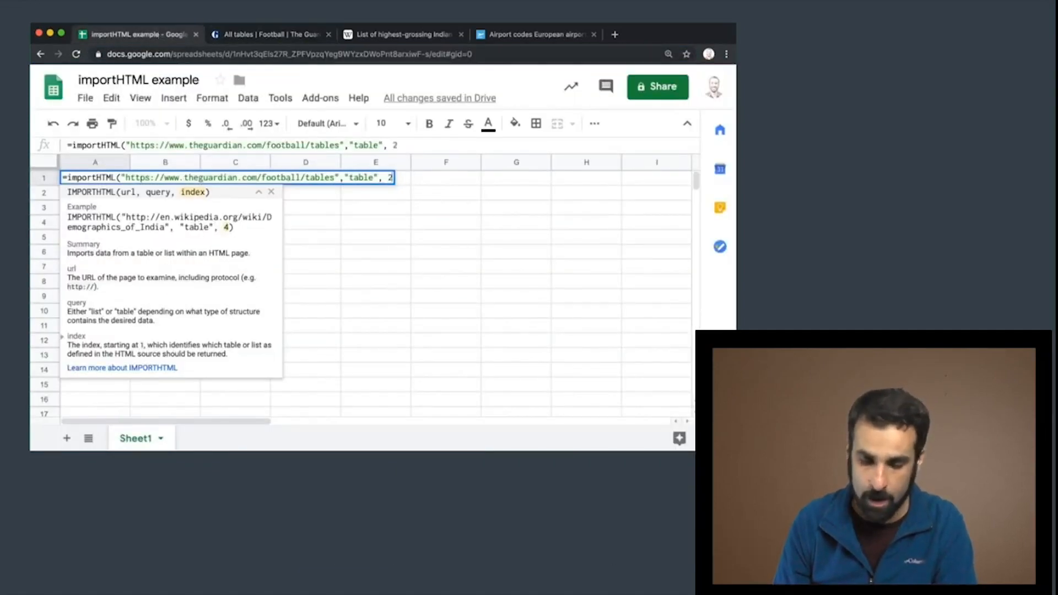
type(")")
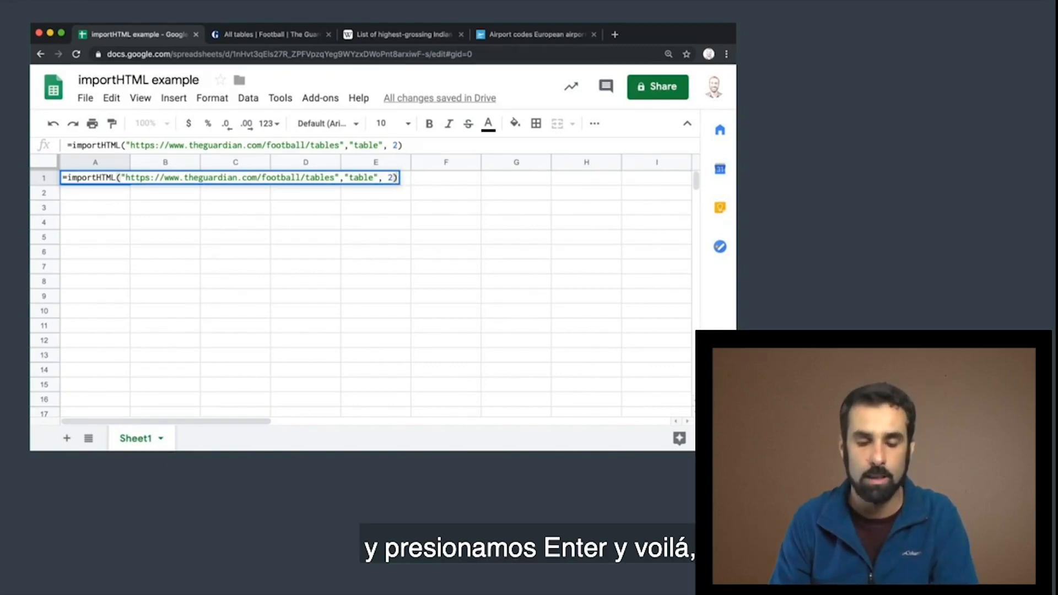
key("Return")
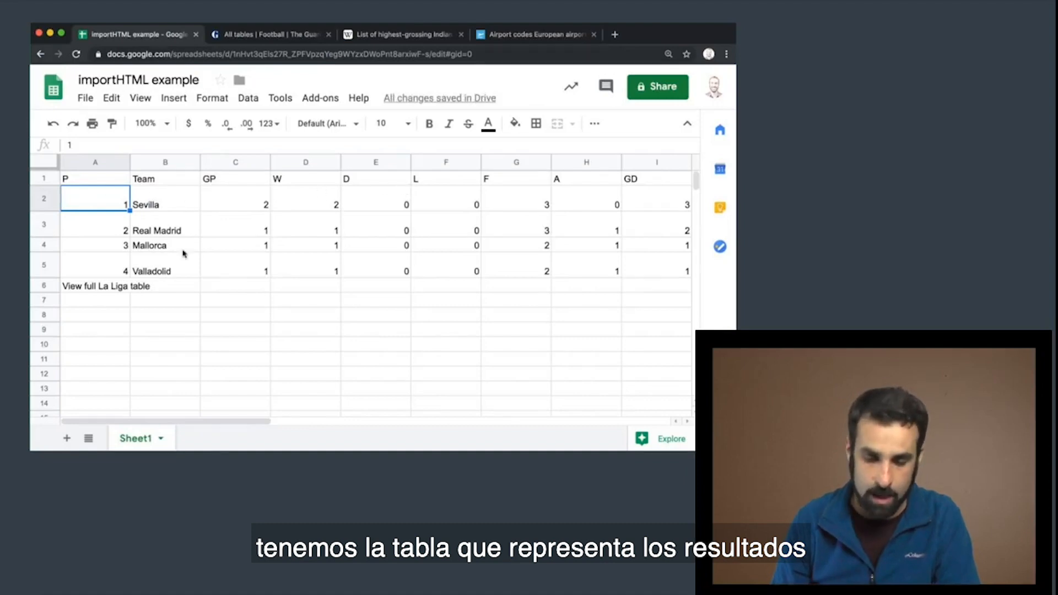
Compare the import with the Guardian page, then set the table index in A1's importHTML formula to 3
left_click(262, 36)
scroll(264, 342, "down", 3)
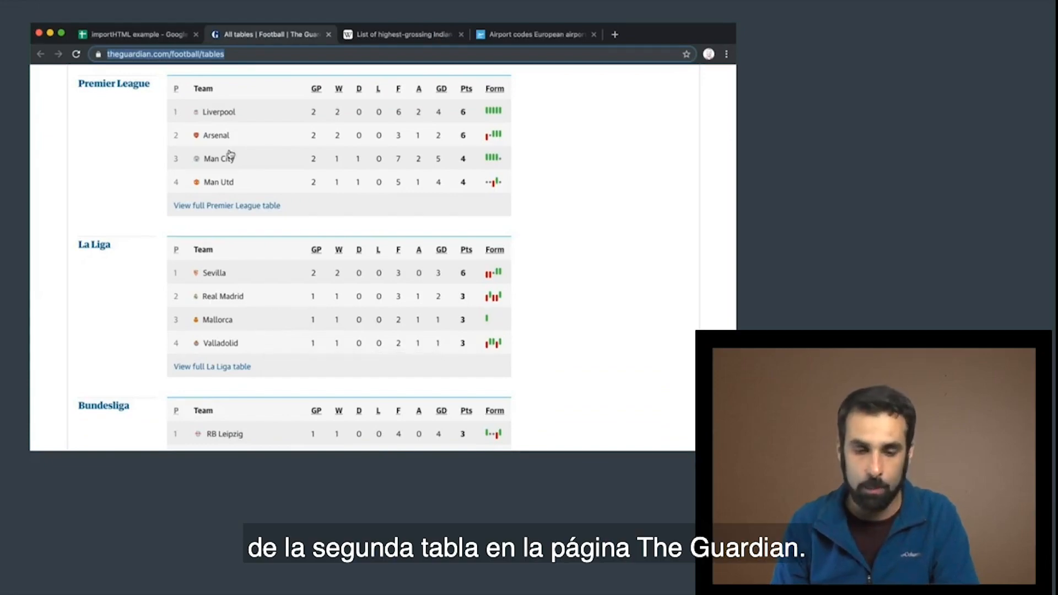
left_click(157, 37)
left_click(99, 179)
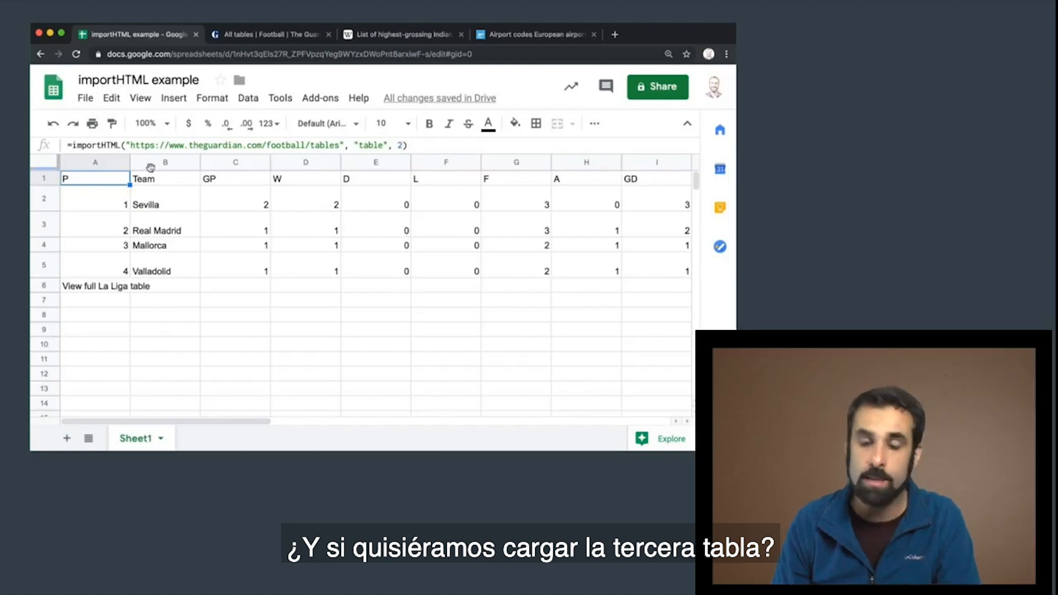
left_click(417, 145)
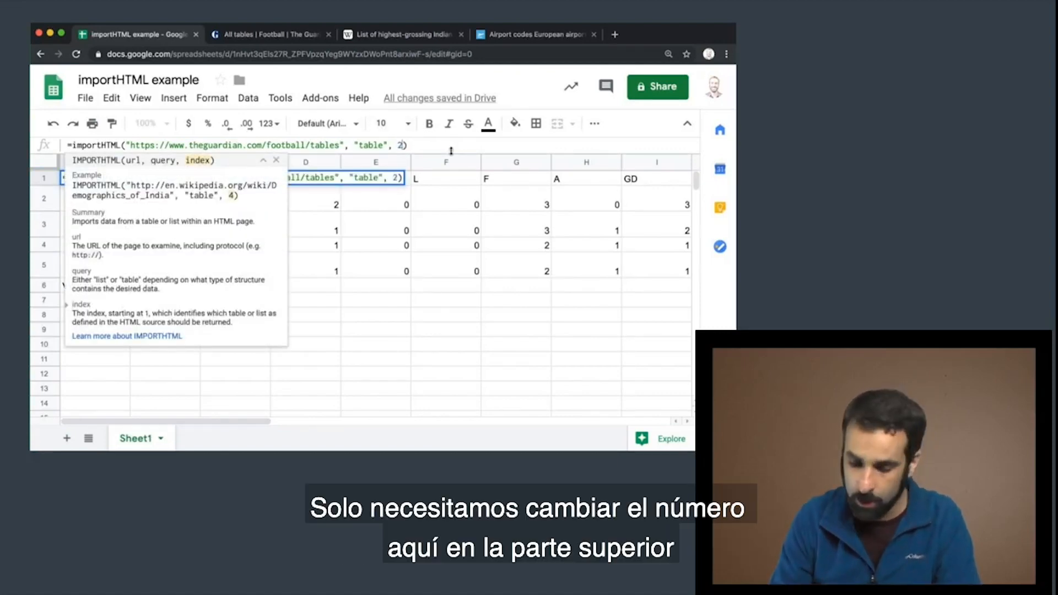
key("Return")
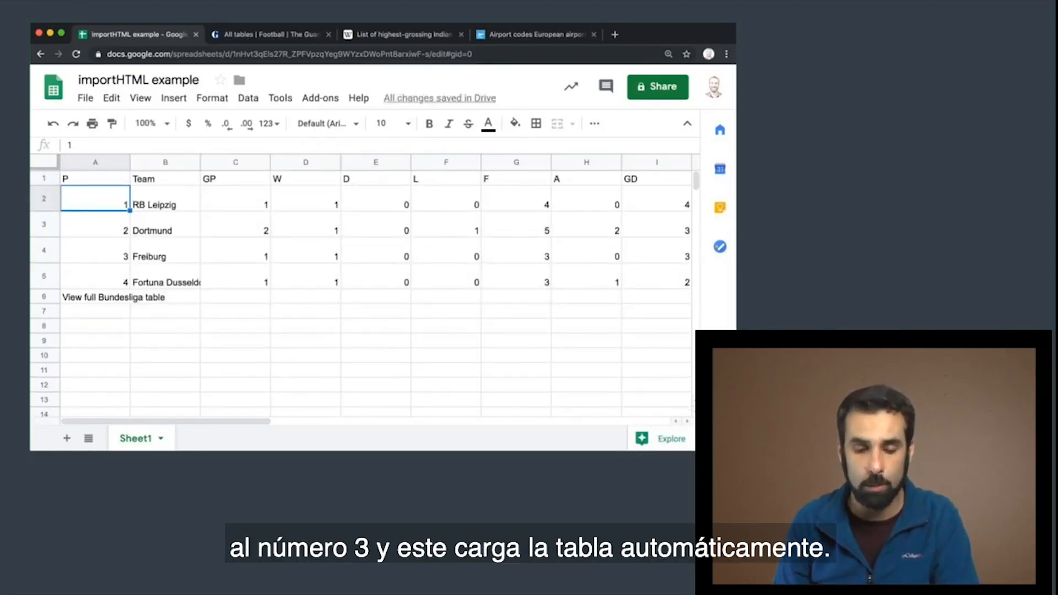
Set the table index in A1's importHTML formula back to 1 to import the Premier League table
left_click(89, 180)
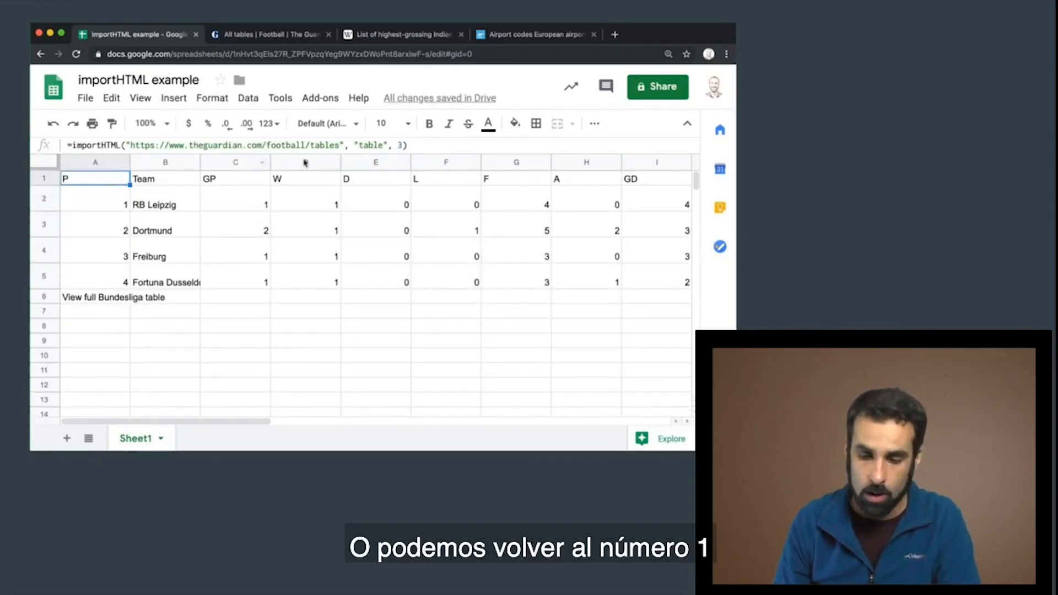
left_click(404, 145)
key("BackSpace")
type("1")
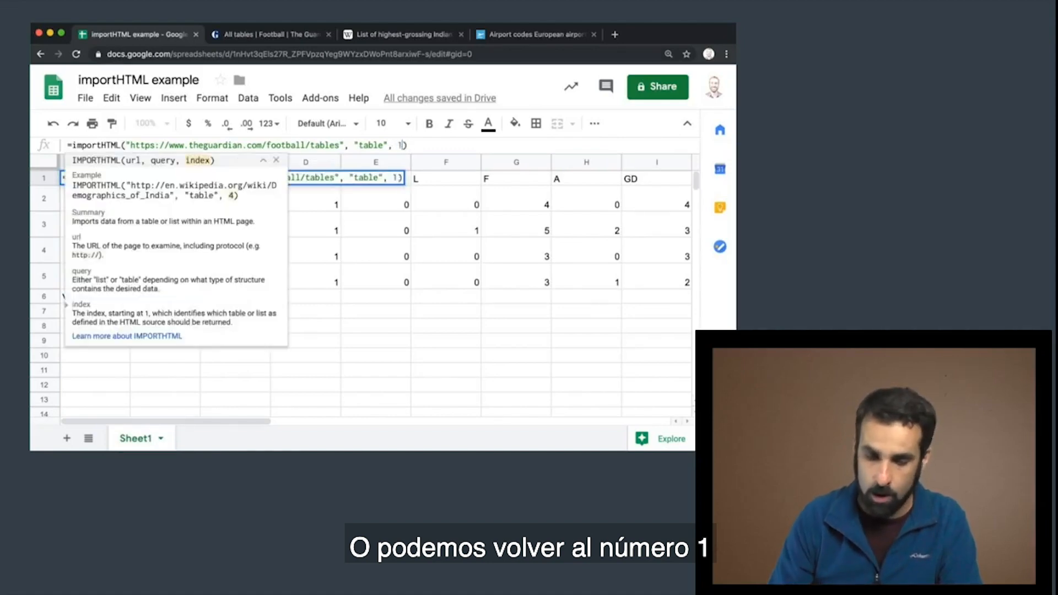
key("Return")
Copy A1's importHTML formula and paste it into A7, just below the imported Premier League table
left_click(89, 180)
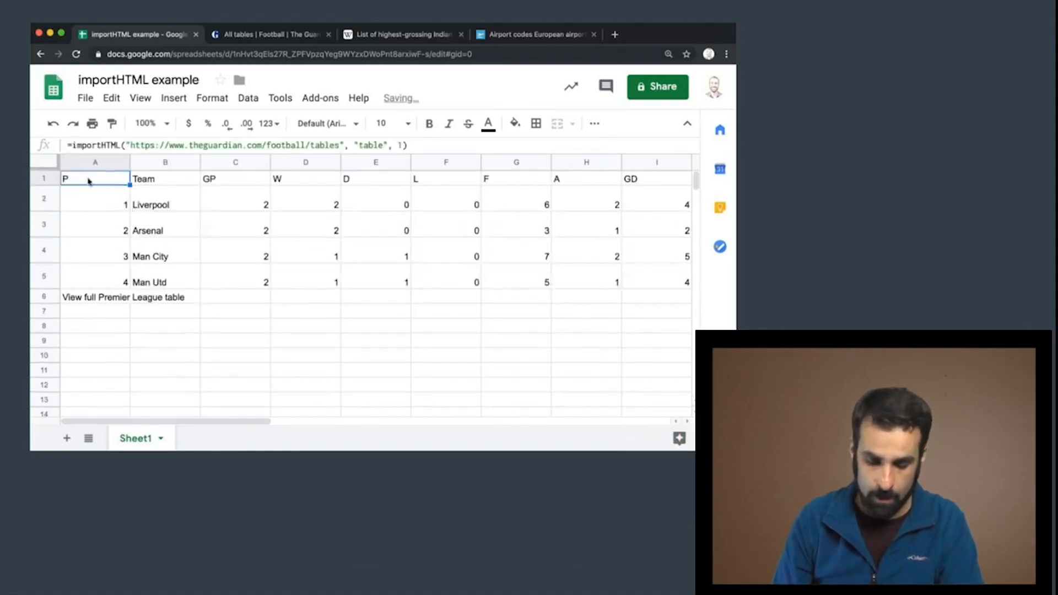
key("super+c")
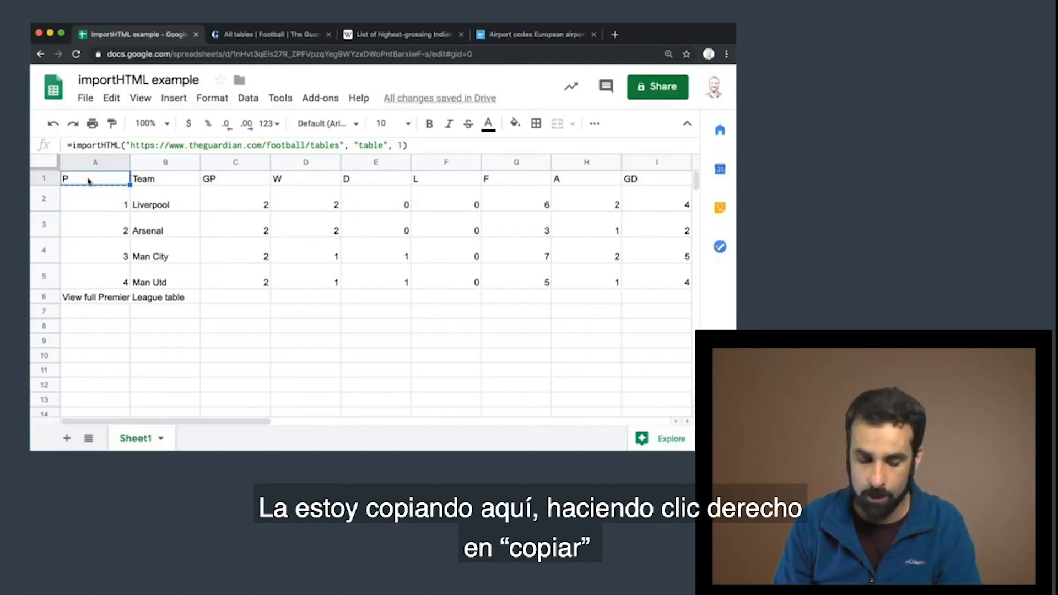
right_click(89, 181)
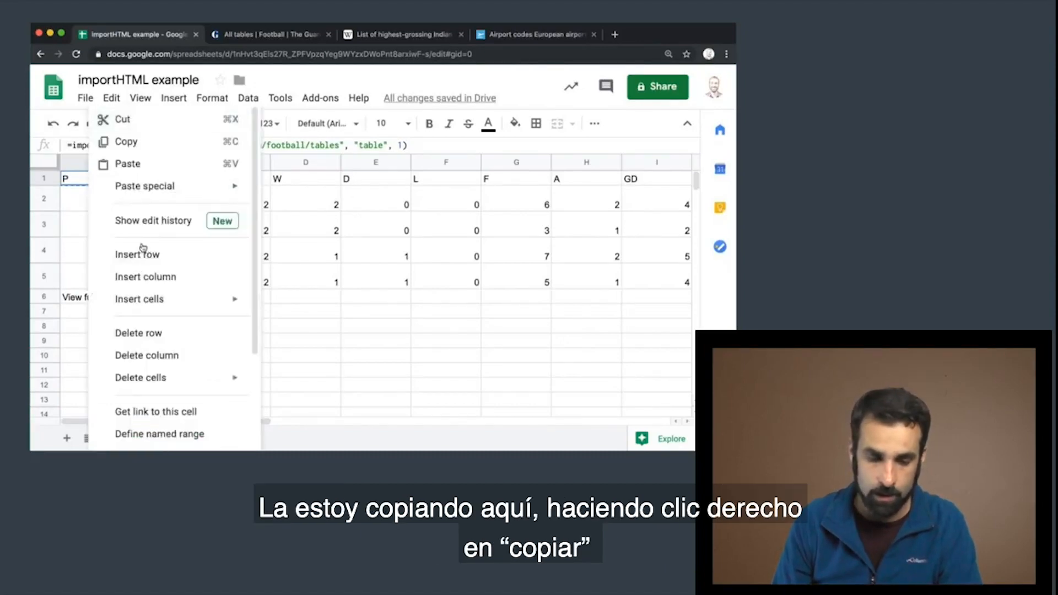
left_click(136, 144)
left_click(85, 313)
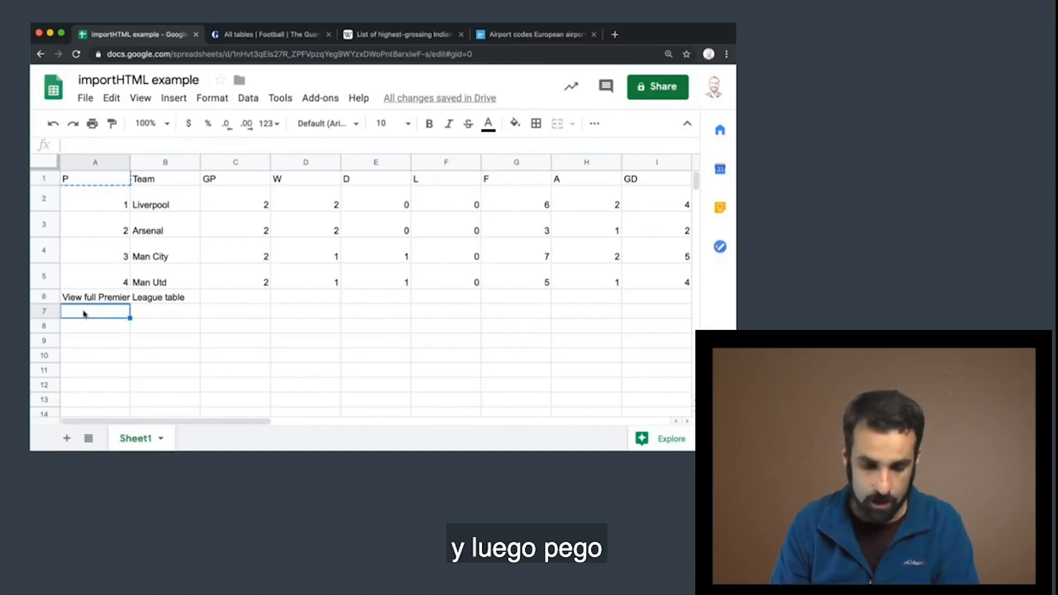
right_click(88, 312)
left_click(134, 163)
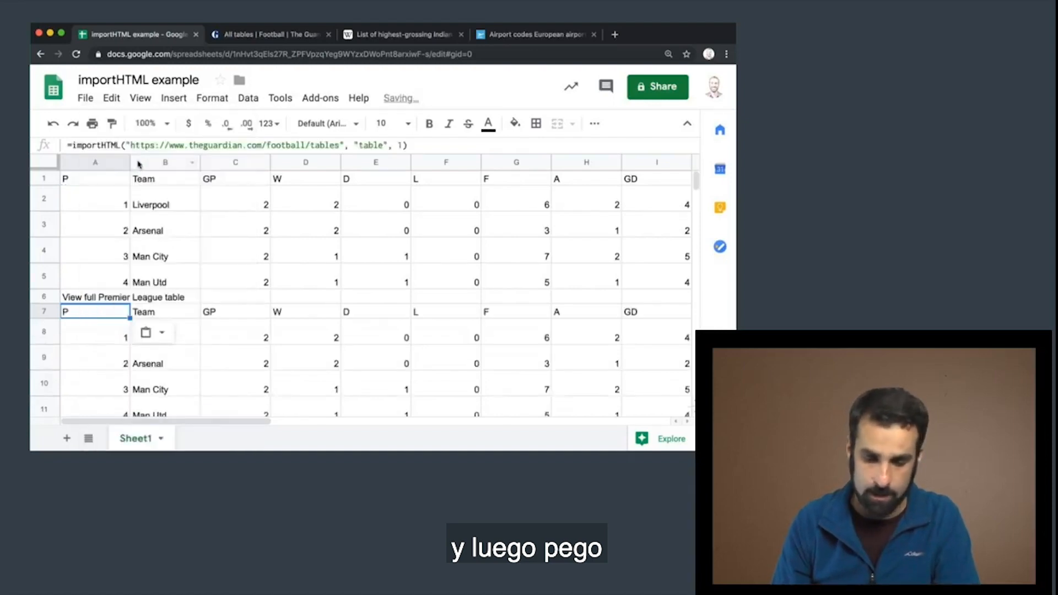
Set the table index in A7's importHTML formula to 2 and check the second import
left_click(403, 145)
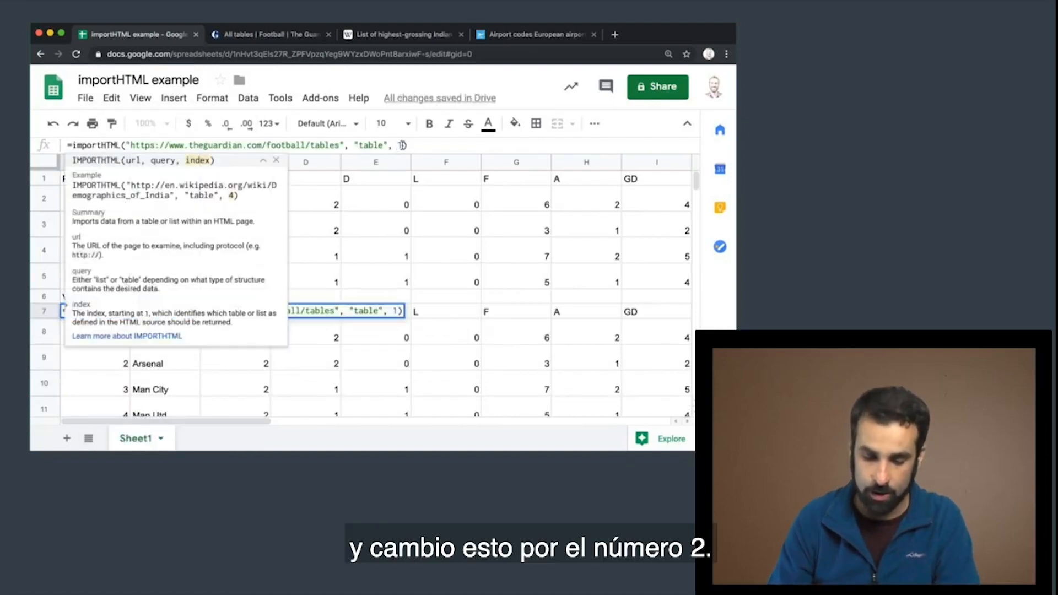
type("2")
key("Return")
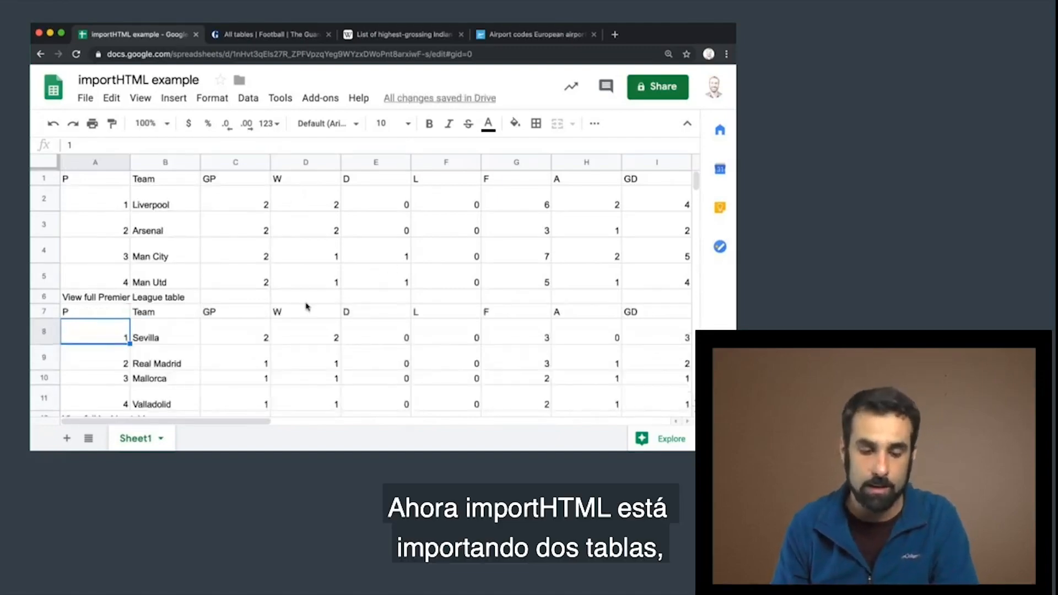
scroll(307, 306, "down", 2)
scroll(307, 307, "up", 2)
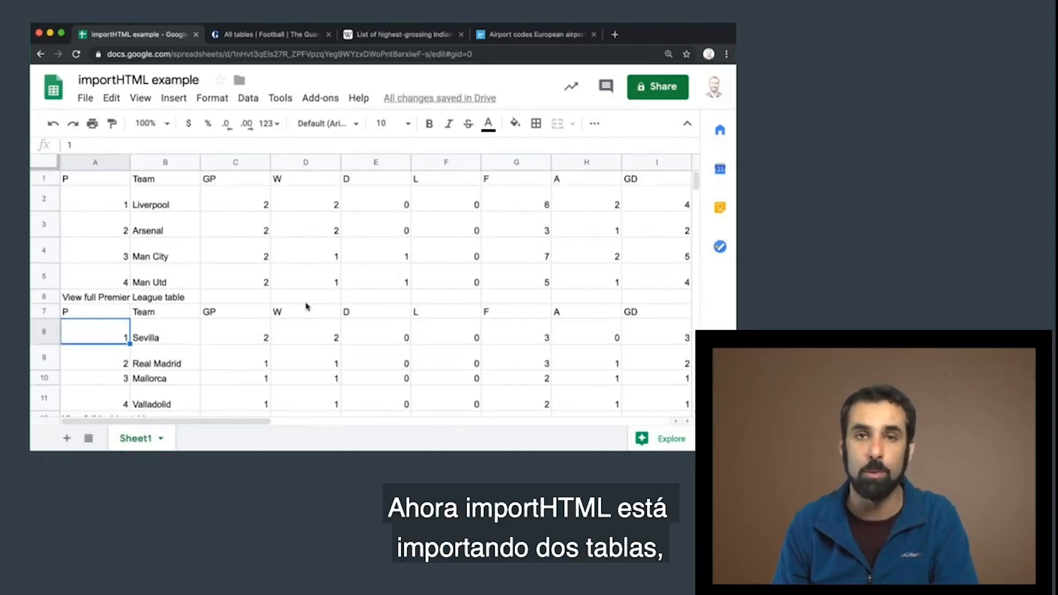
Compare the index arguments of the importHTML formulas in A1 and A7, leaving both formulas unedited
left_click(110, 299)
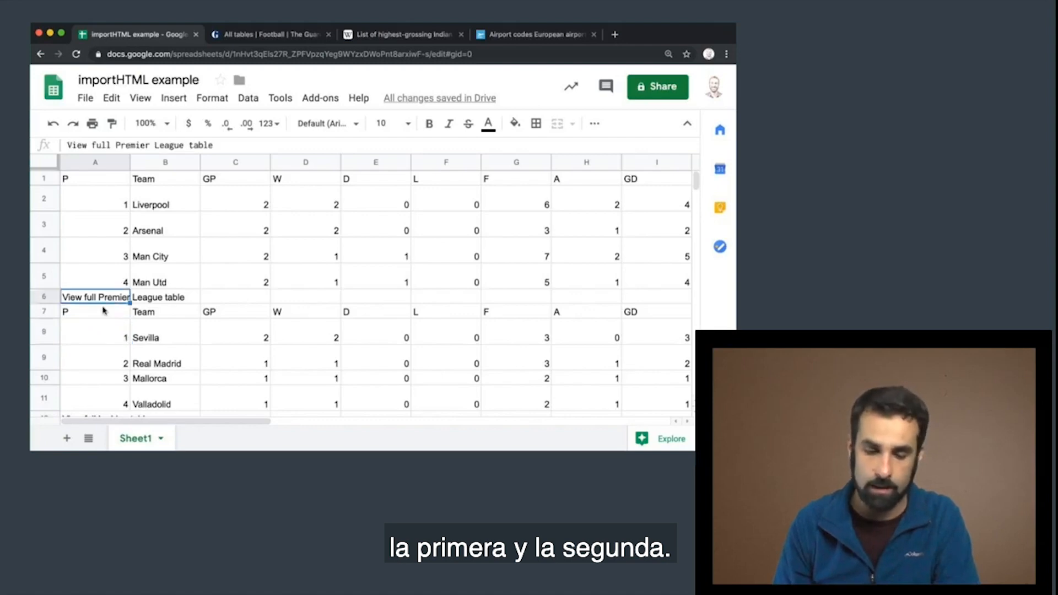
left_click(101, 313)
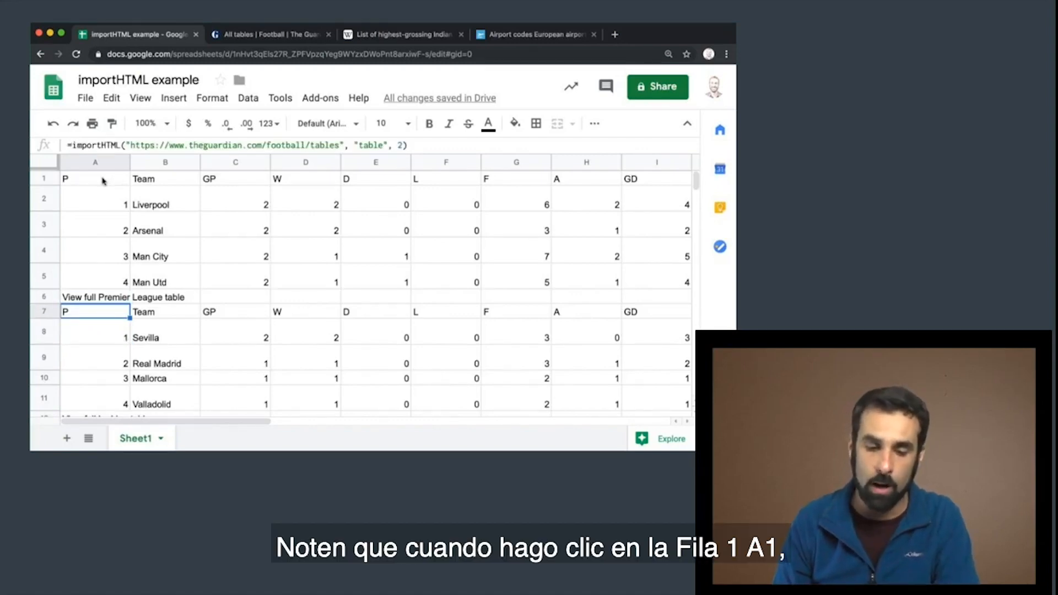
left_click(102, 181)
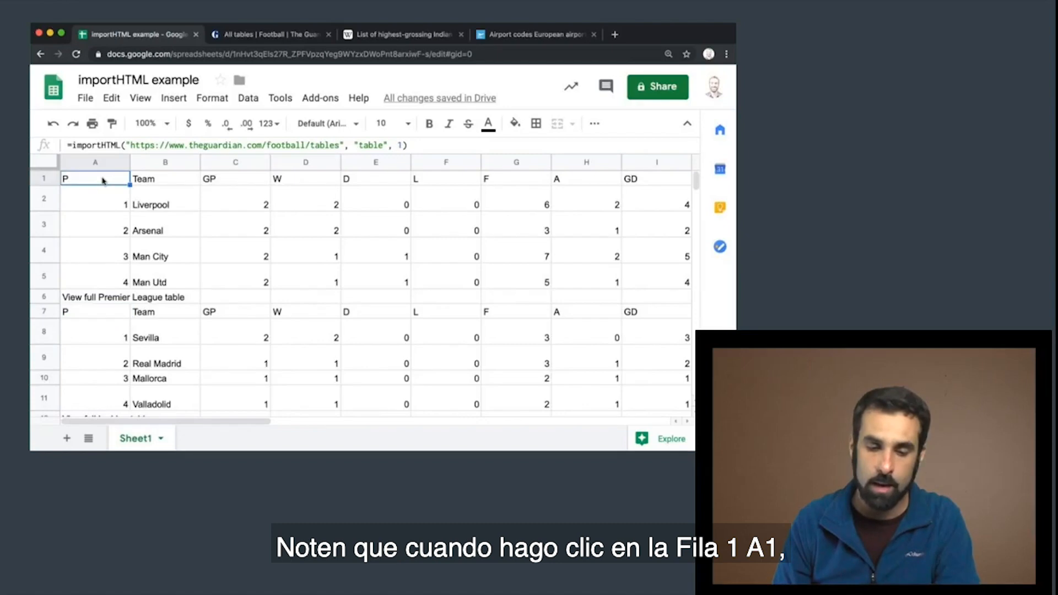
left_click(402, 144)
double_click(398, 145)
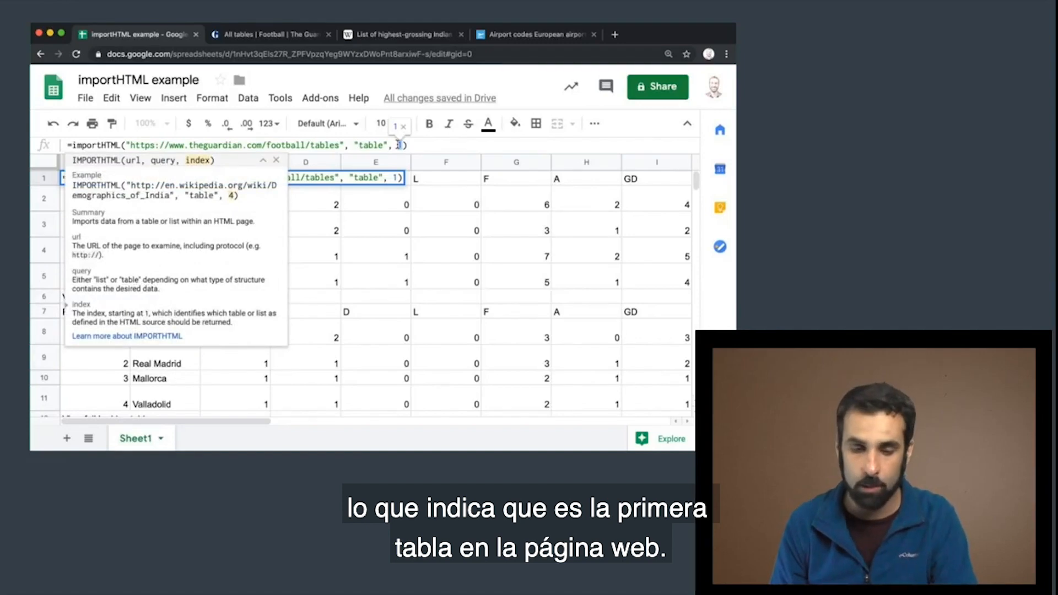
left_click(244, 367)
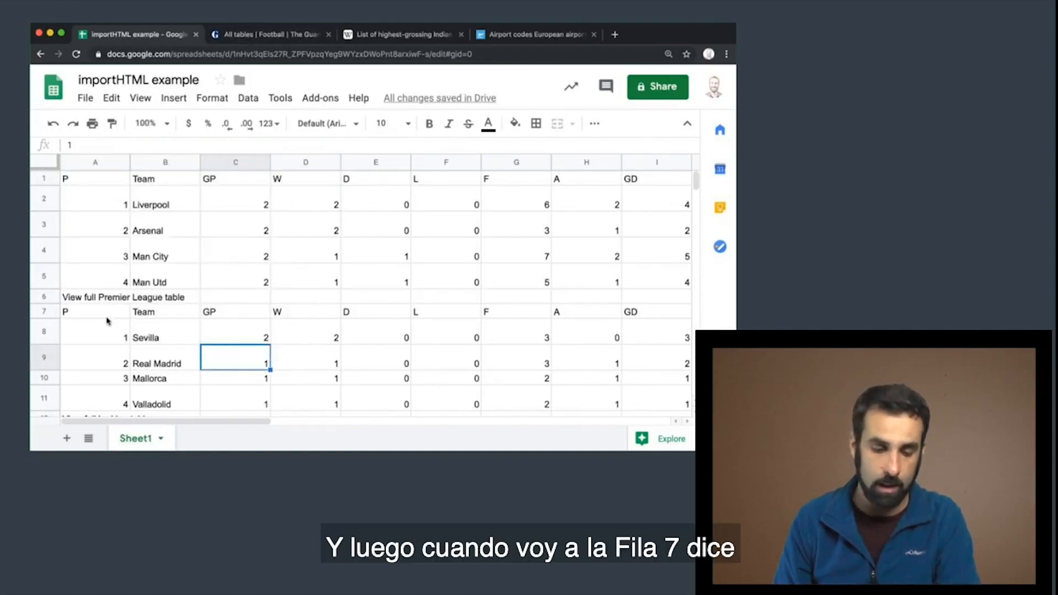
left_click(83, 312)
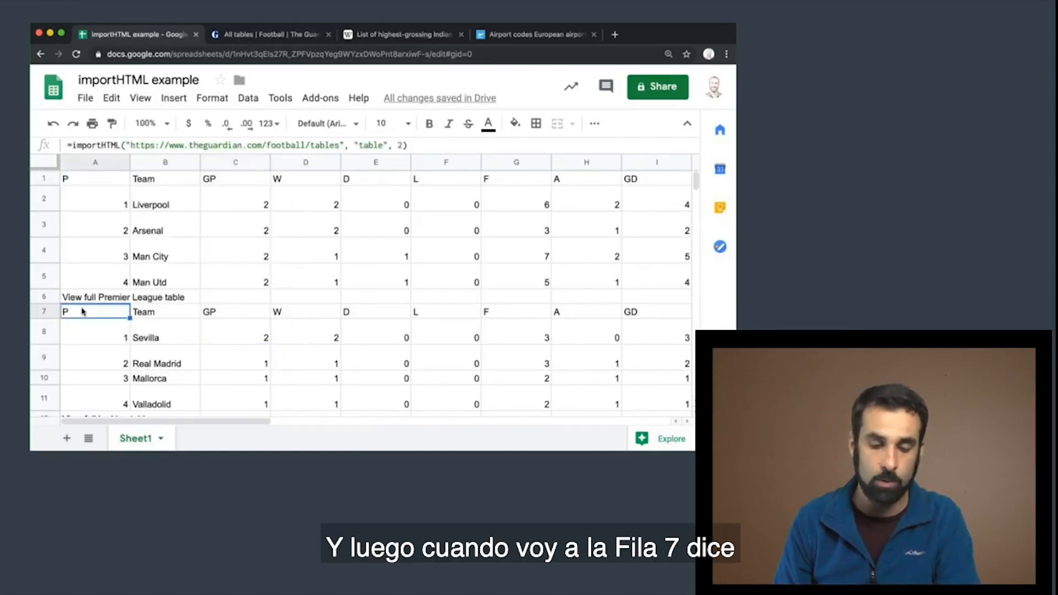
left_click(403, 143)
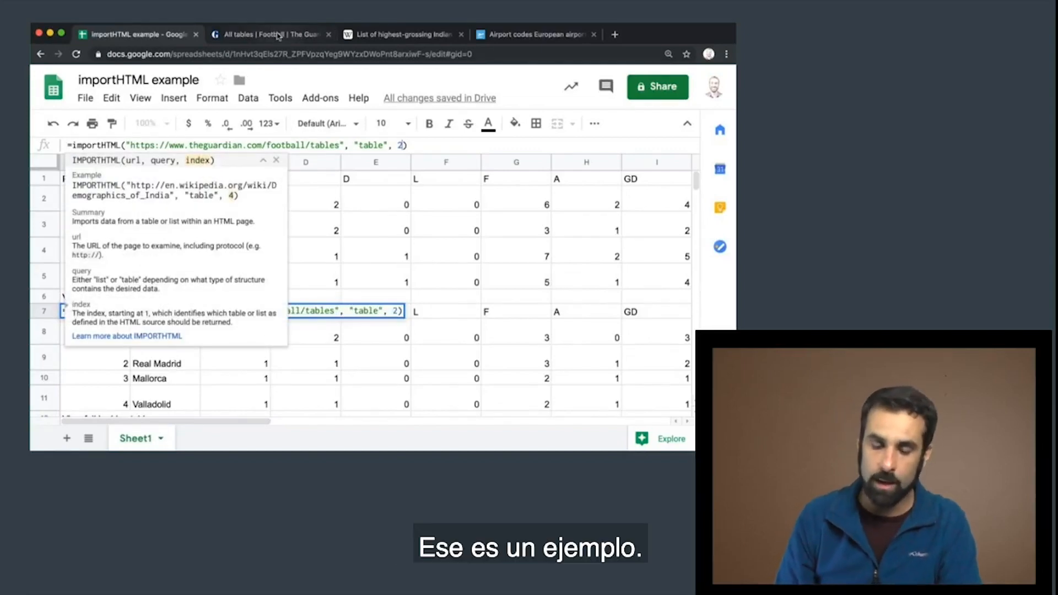
key("Escape")
Delete the importHTML formulas from A1 and A7 to empty the sheet
left_click(92, 178)
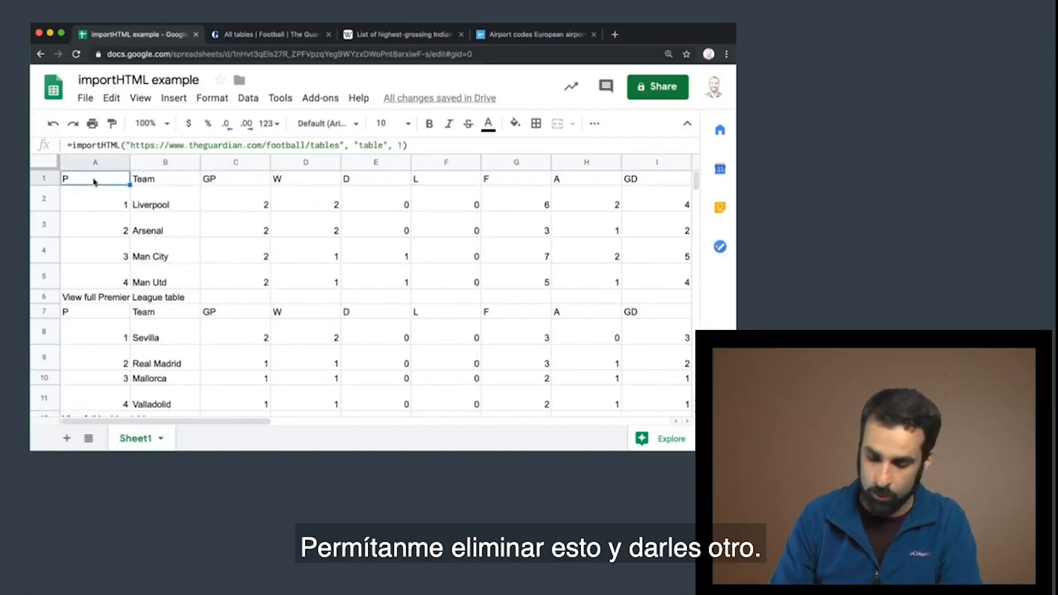
key("Delete")
left_click(89, 270)
key("Delete")
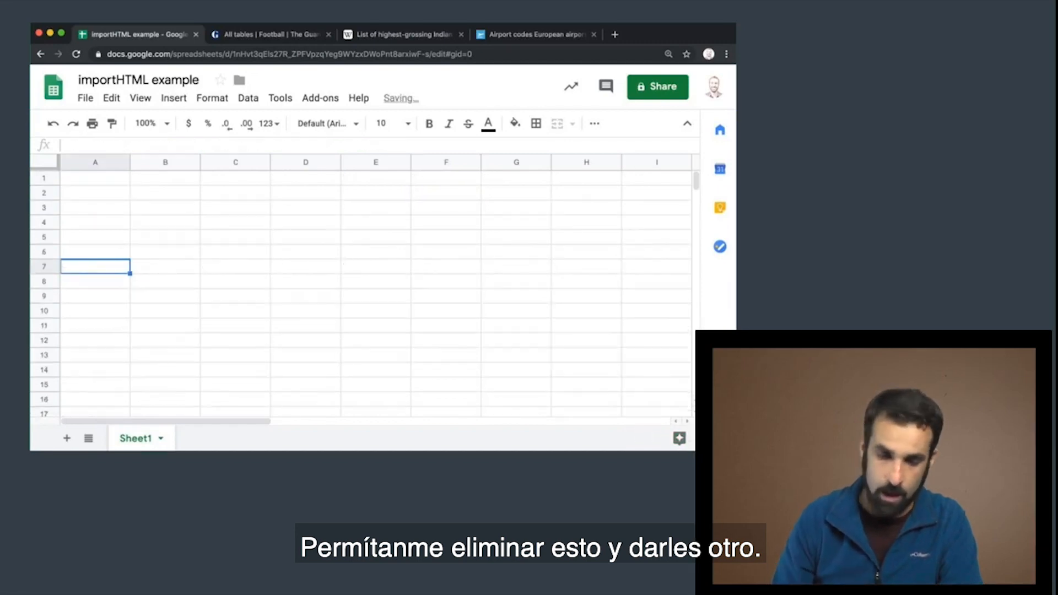
Examine the tables on Wikipedia's List of highest-grossing Indian films page, including the position of the Global gross figures table
left_click(402, 34)
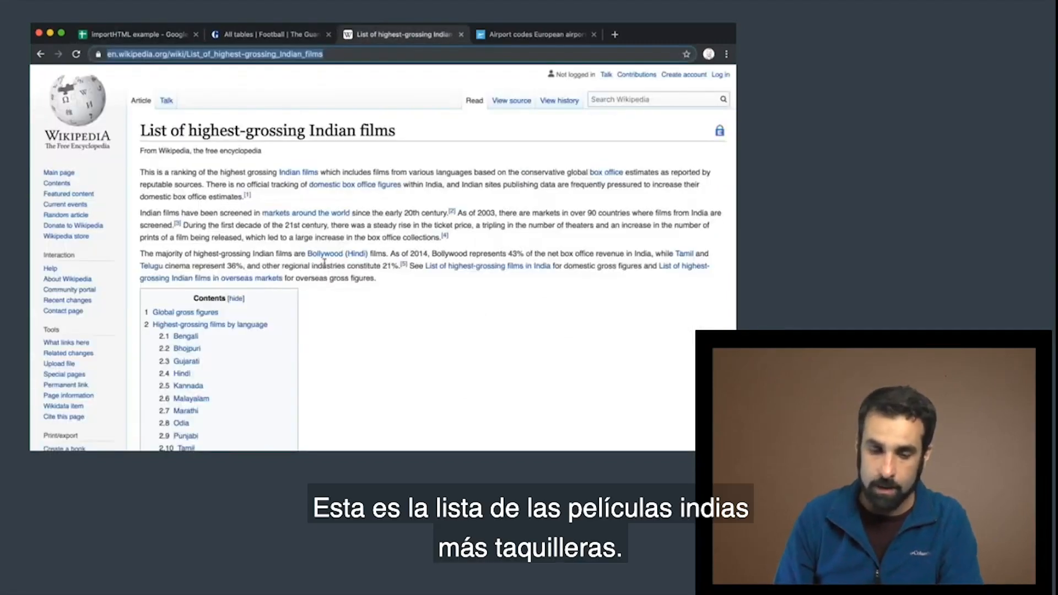
scroll(324, 263, "down", 2)
scroll(324, 263, "up", 2)
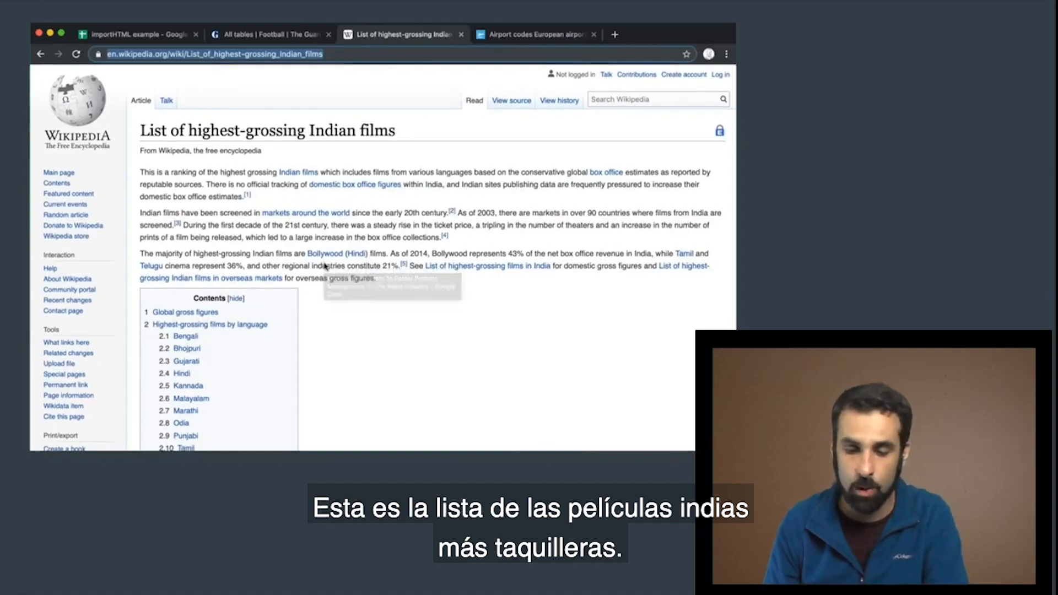
scroll(324, 266, "down", 6)
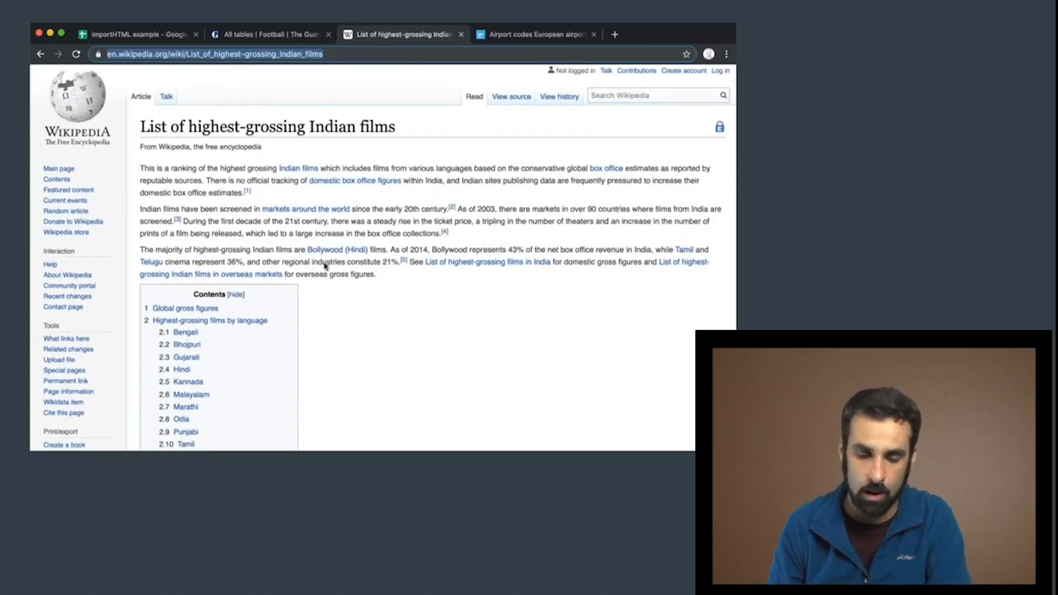
scroll(324, 266, "down", 15)
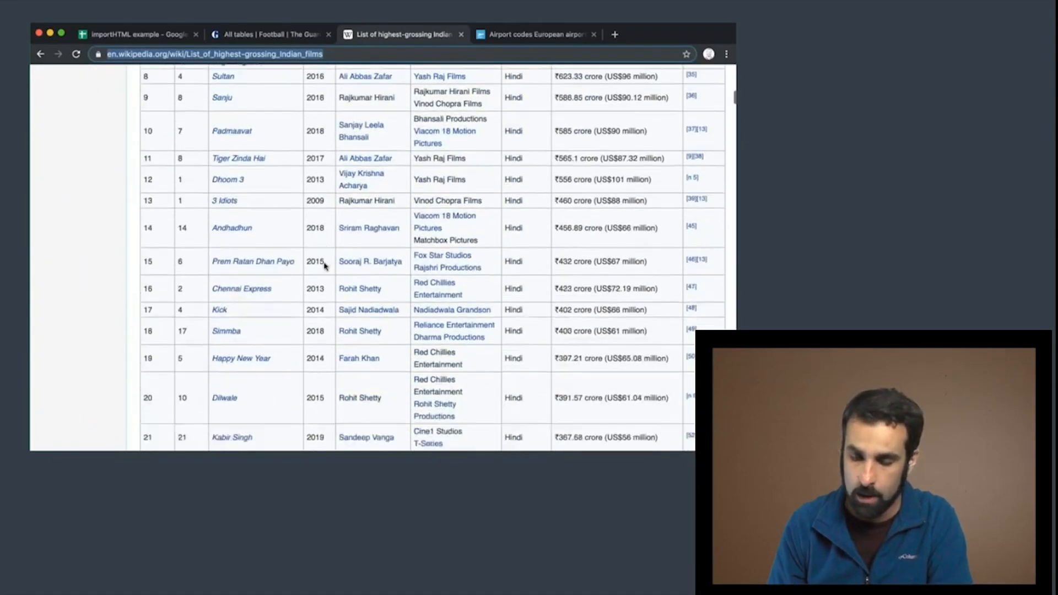
scroll(323, 266, "up", 10)
scroll(325, 266, "up", 5)
scroll(325, 266, "down", 20)
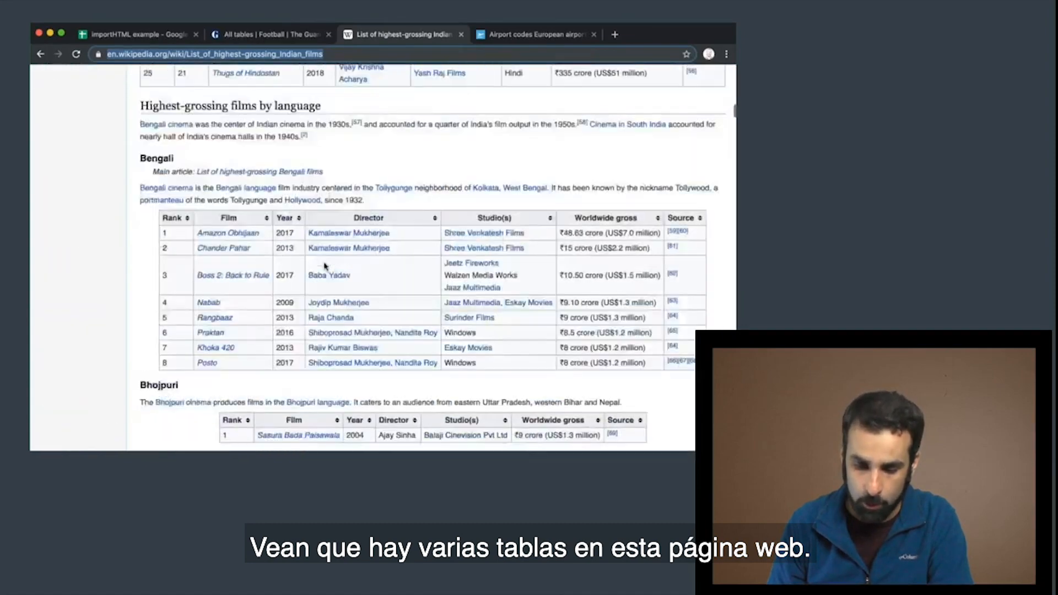
scroll(325, 265, "up", 20)
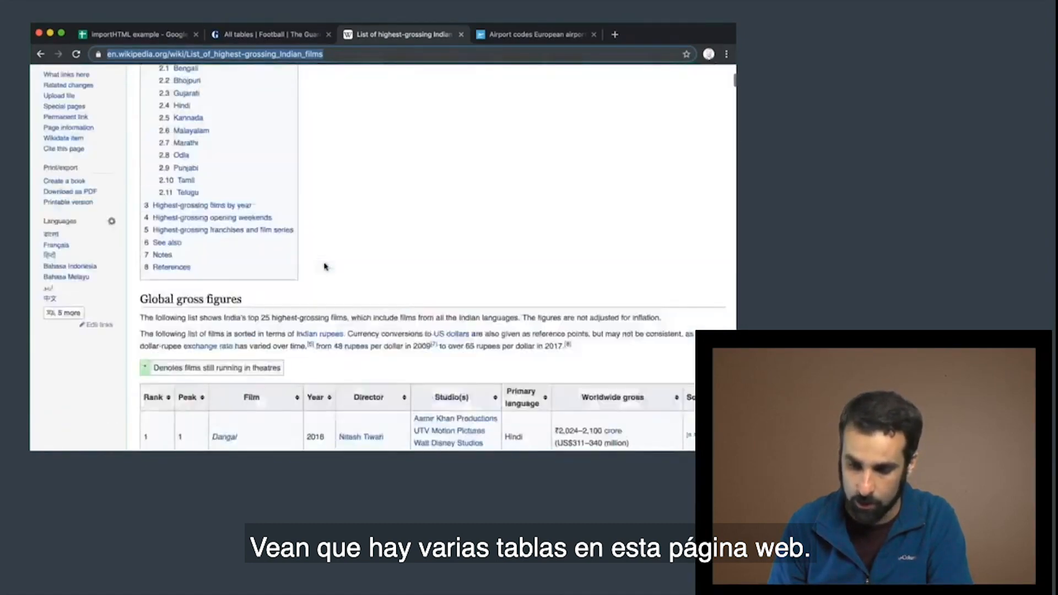
scroll(324, 262, "down", 2)
scroll(323, 262, "down", 7)
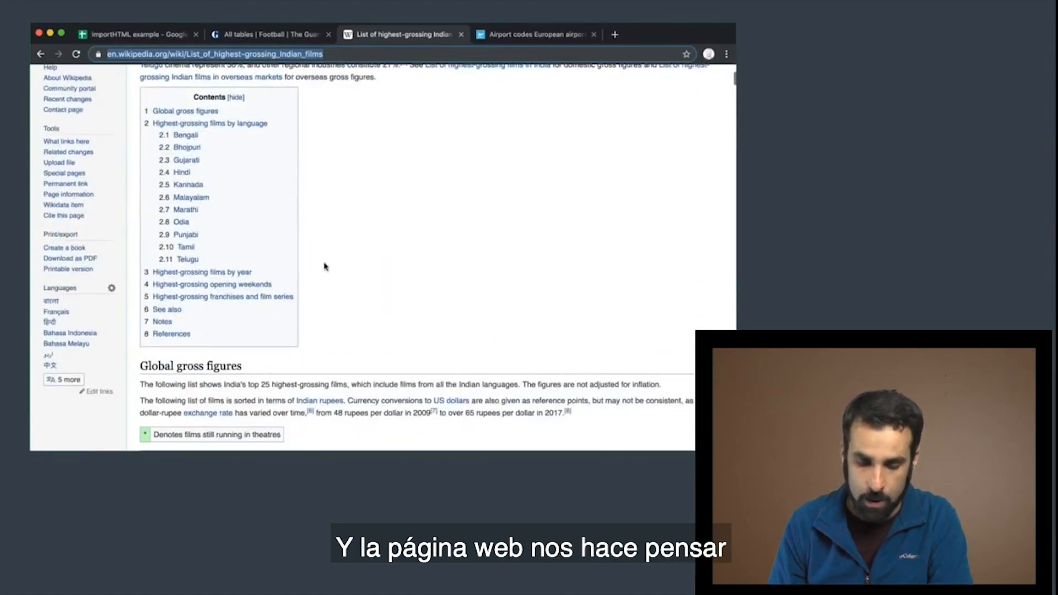
scroll(325, 266, "down", 2)
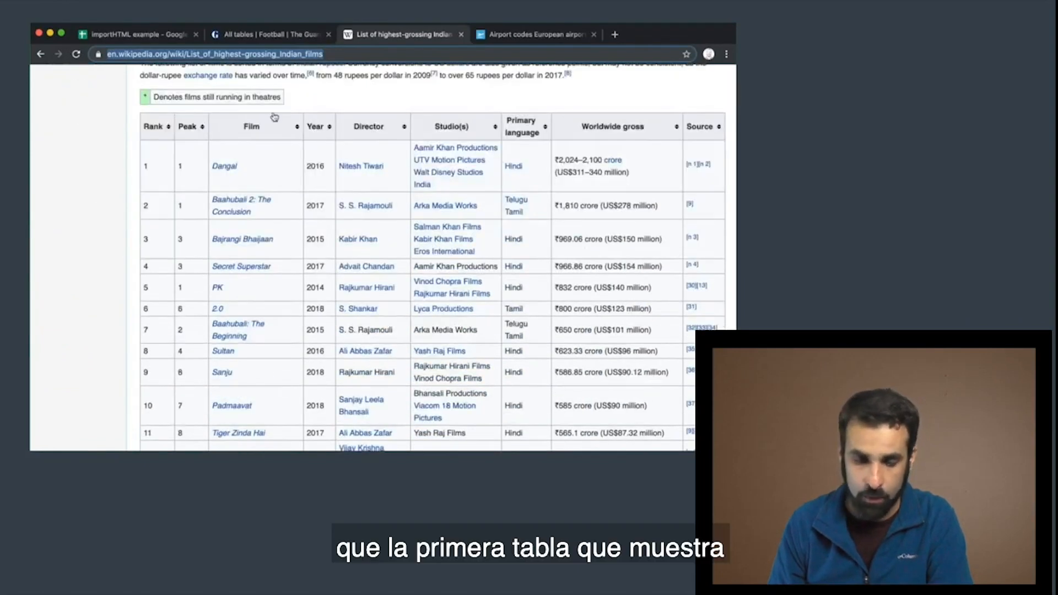
scroll(394, 193, "down", 4)
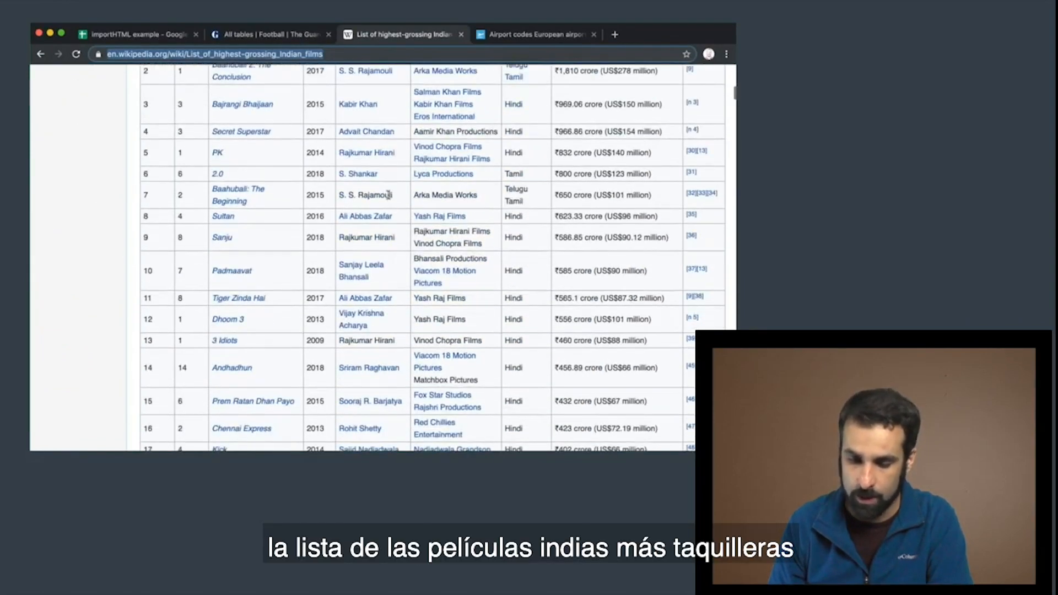
scroll(388, 195, "up", 1)
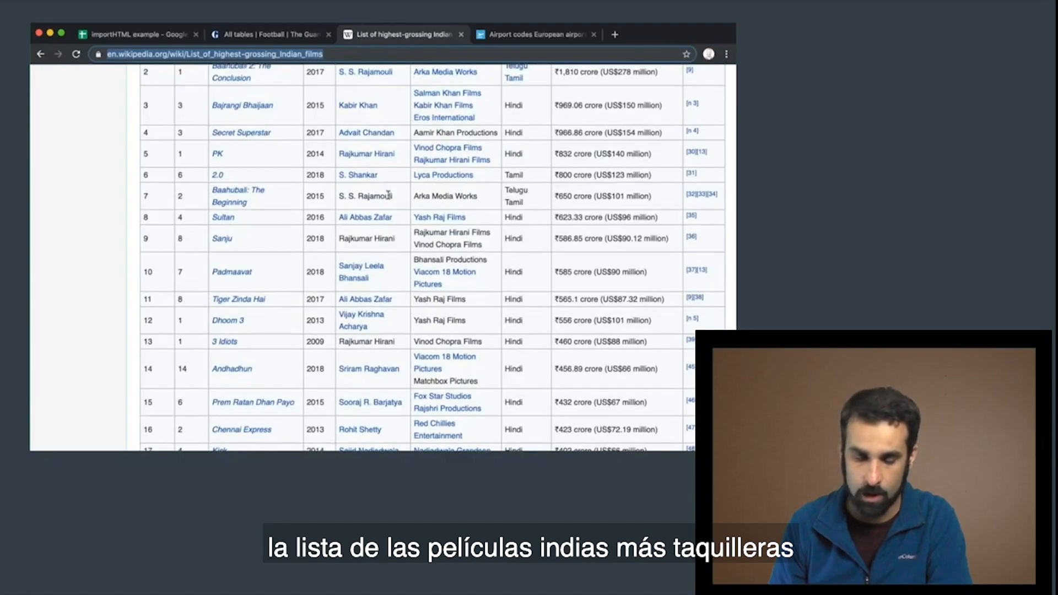
scroll(388, 195, "up", 12)
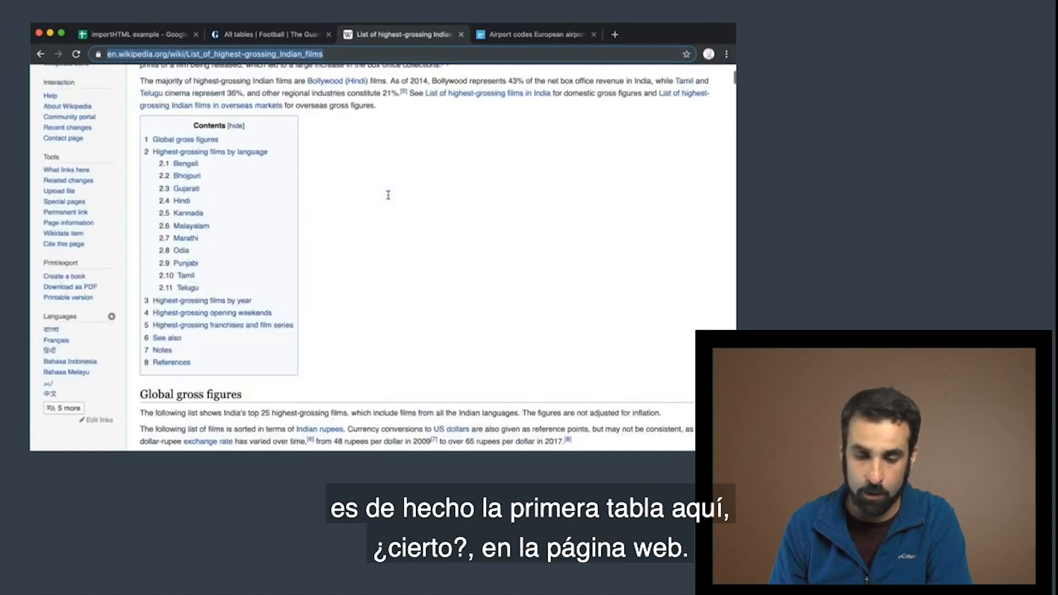
scroll(388, 198, "down", 12)
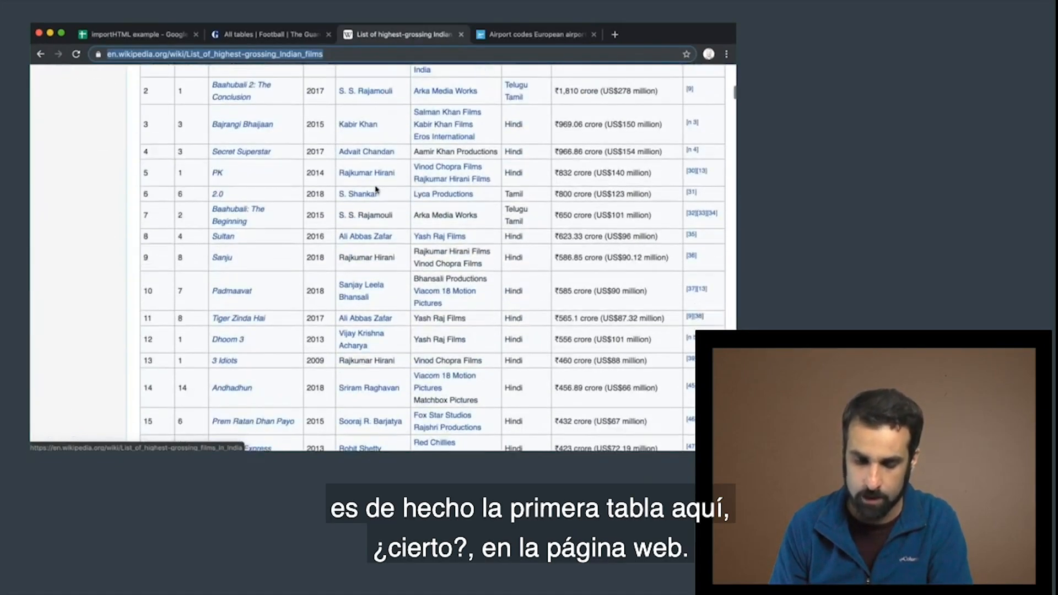
scroll(339, 168, "up", 8)
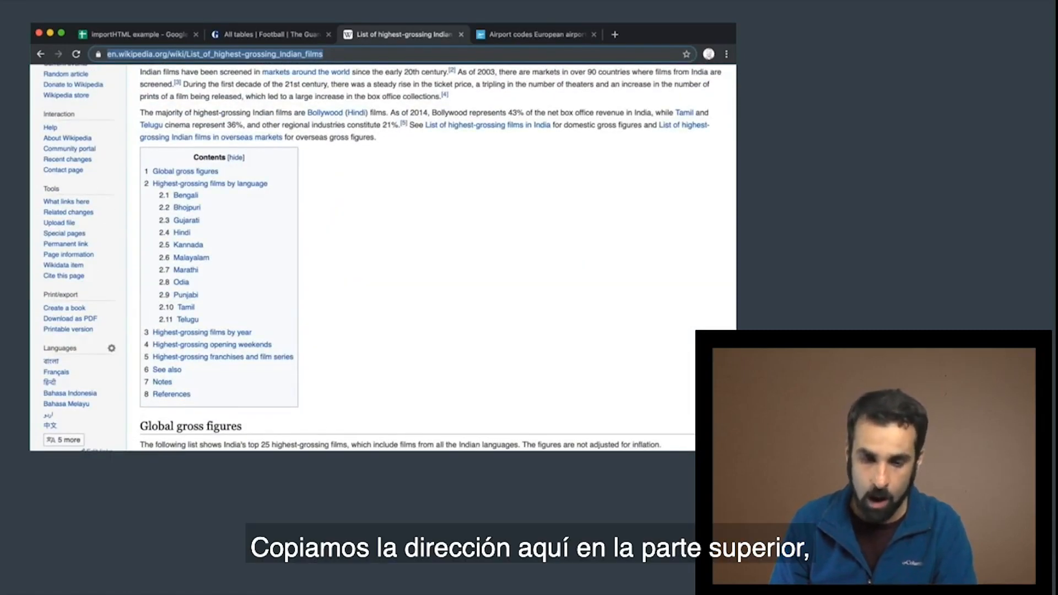
Copy the Wikipedia page's address and start an importHTML formula in cell A1 of the importHTML example sheet with that address in quotes as the URL
right_click(278, 54)
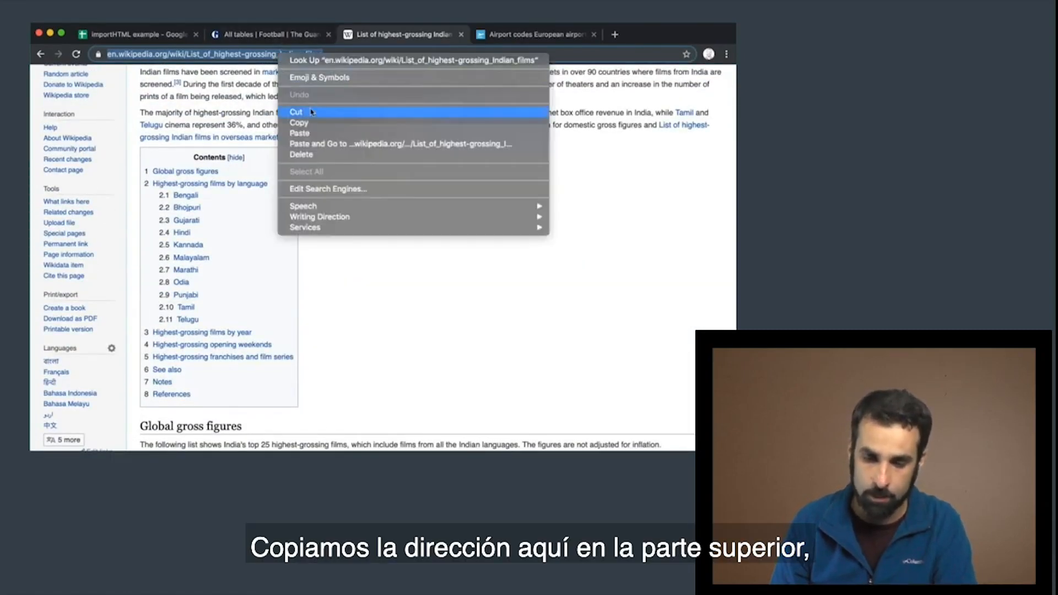
left_click(301, 122)
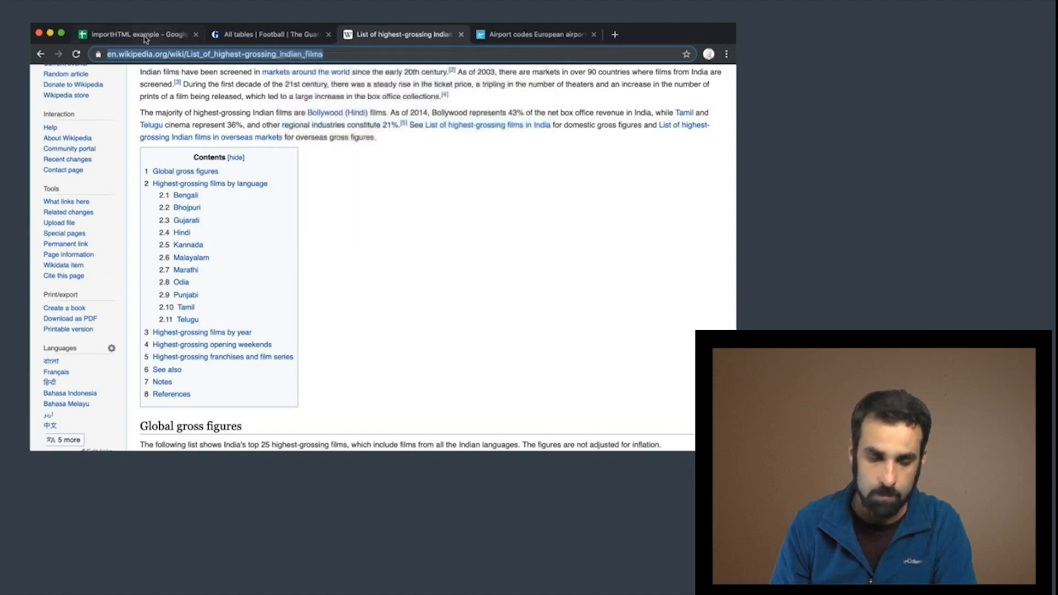
left_click(144, 34)
left_click(87, 180)
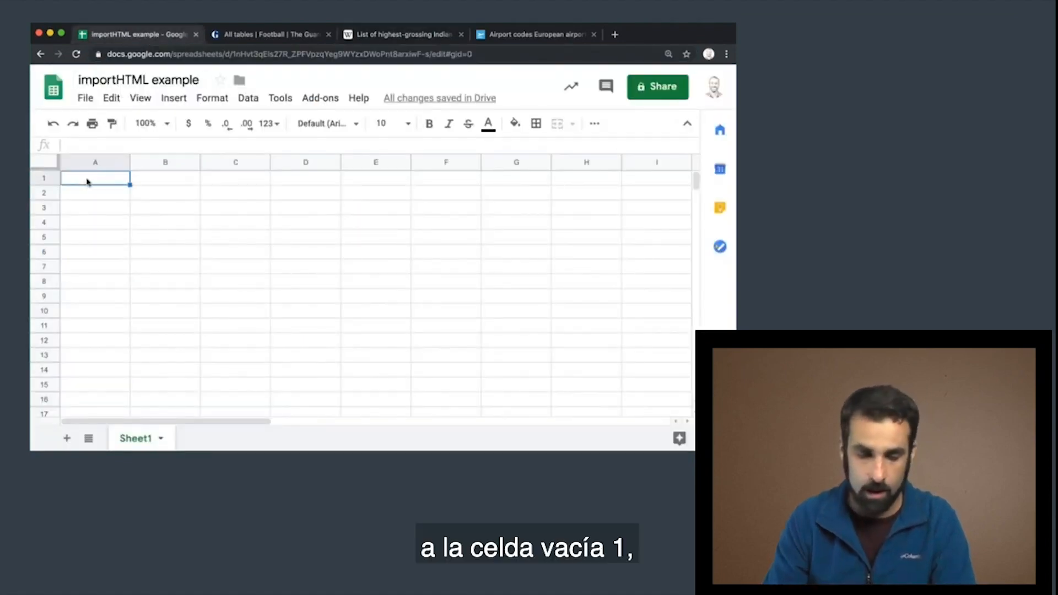
type("=")
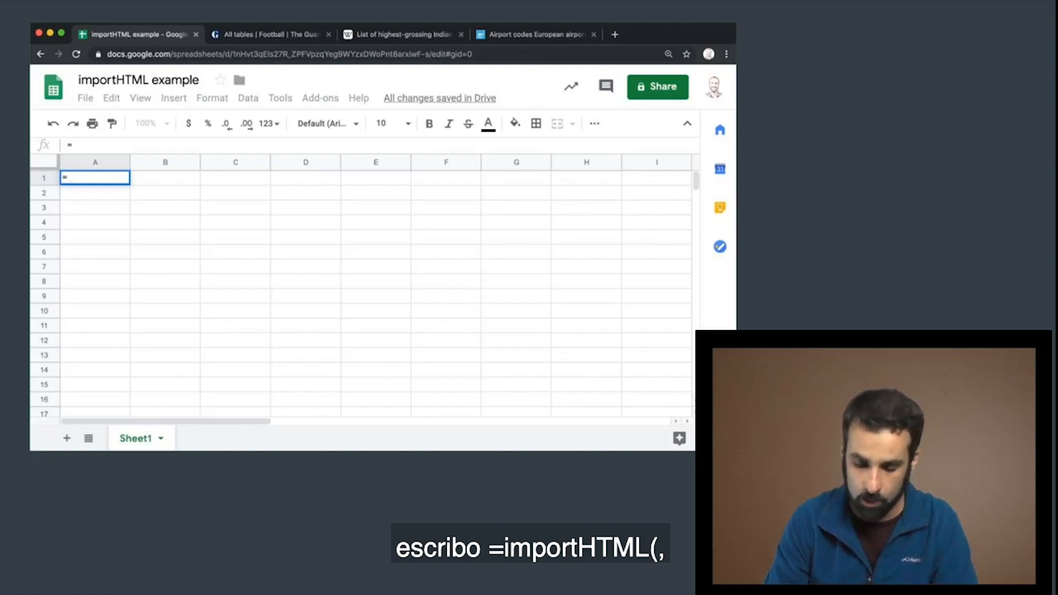
type("importHTML(")
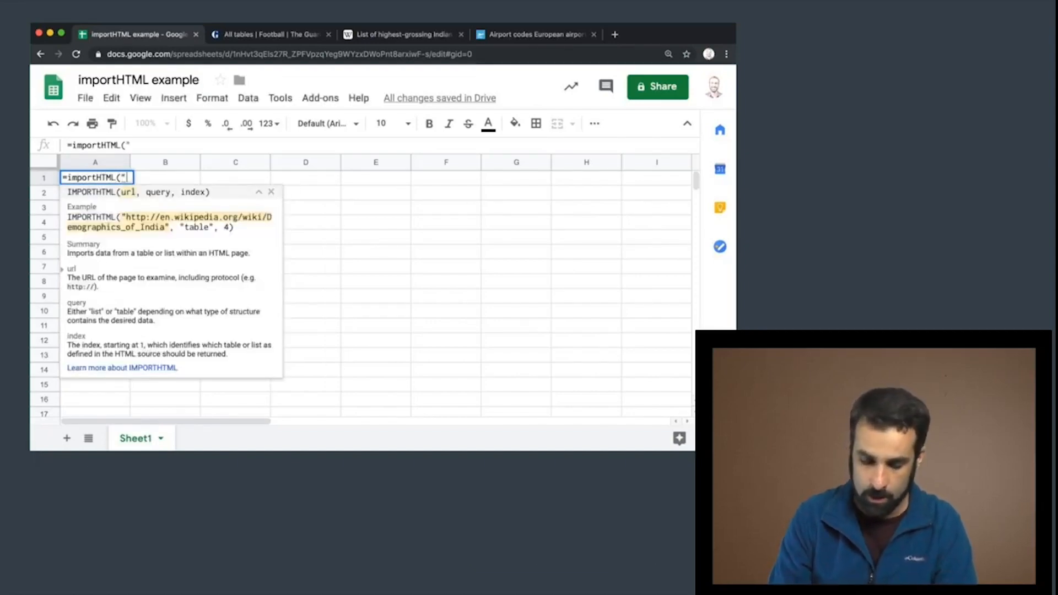
type("\"")
key("super+v")
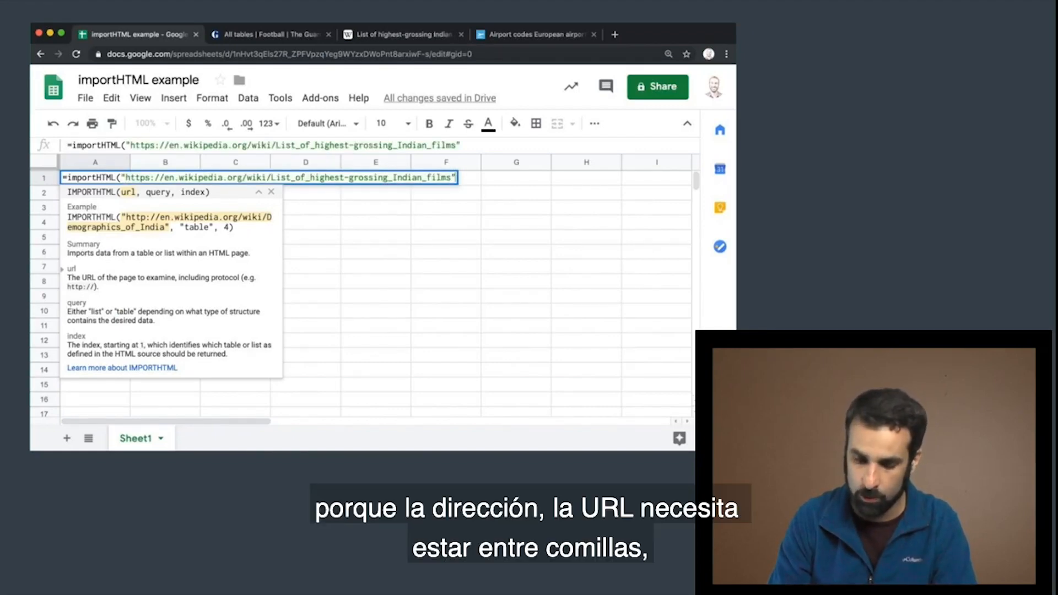
Complete A1's importHTML formula with the query "table" and index 1, checking the film table on the Wikipedia page before confirming
type(", \"t")
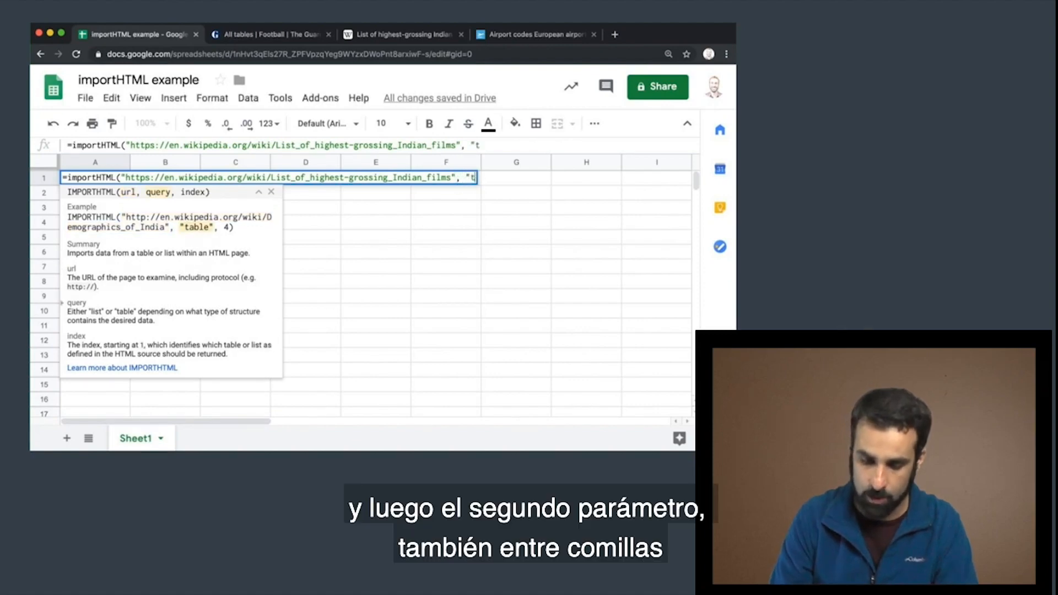
type("able")
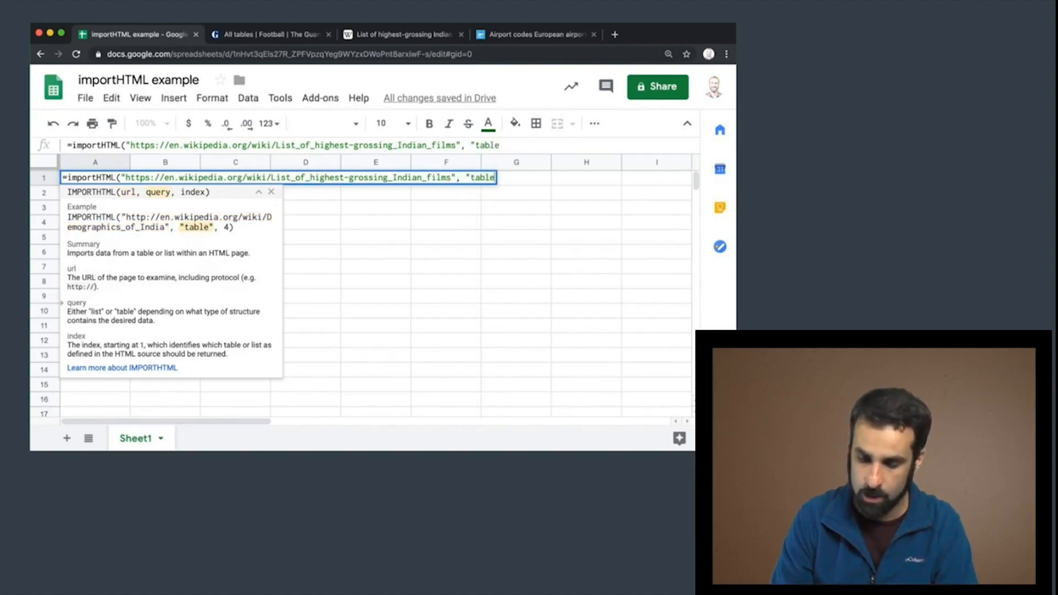
type("\", ")
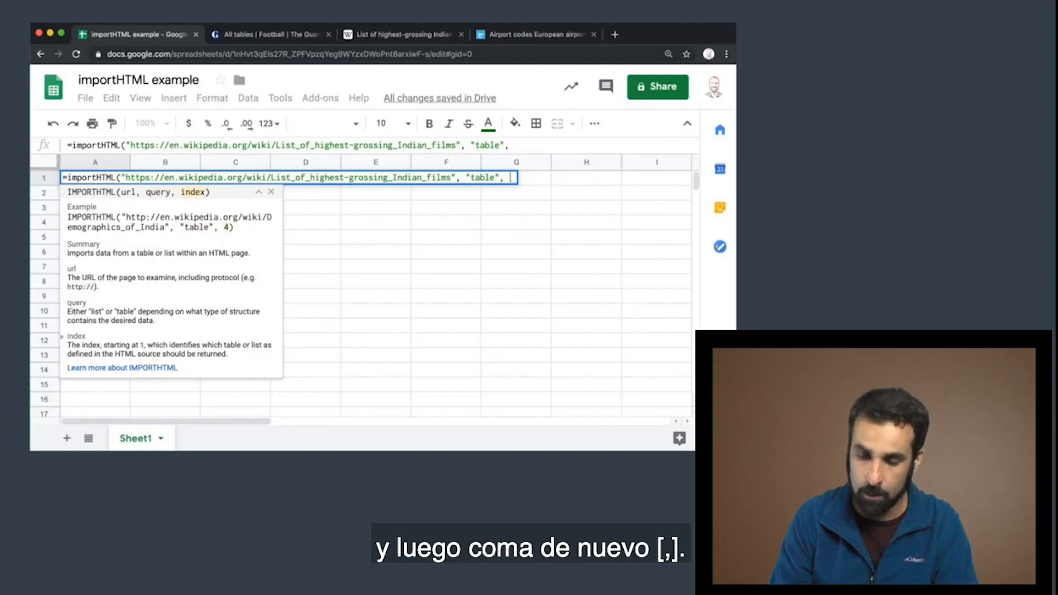
type("1)")
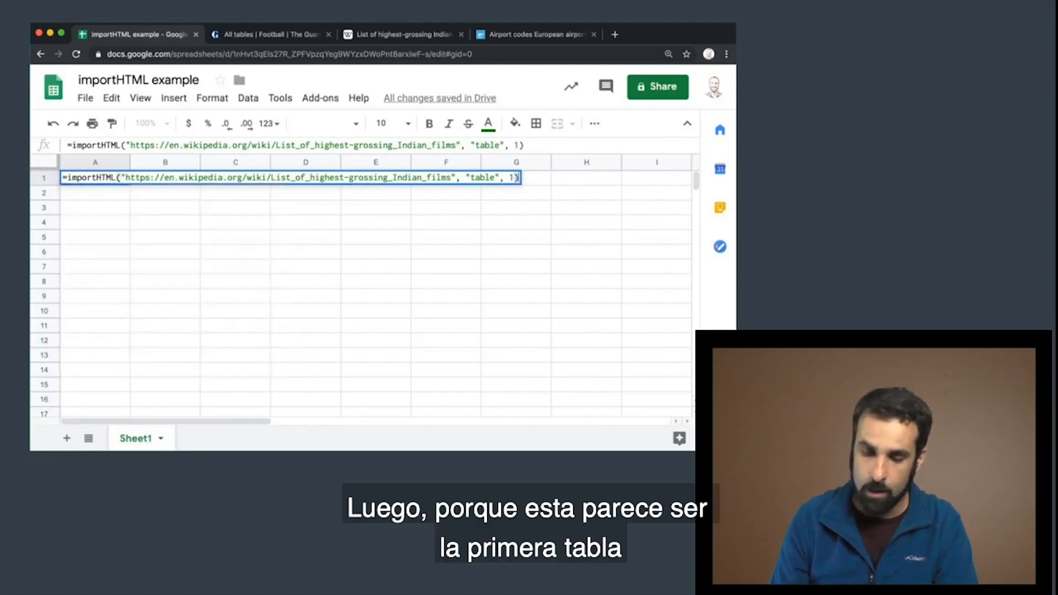
left_click(379, 35)
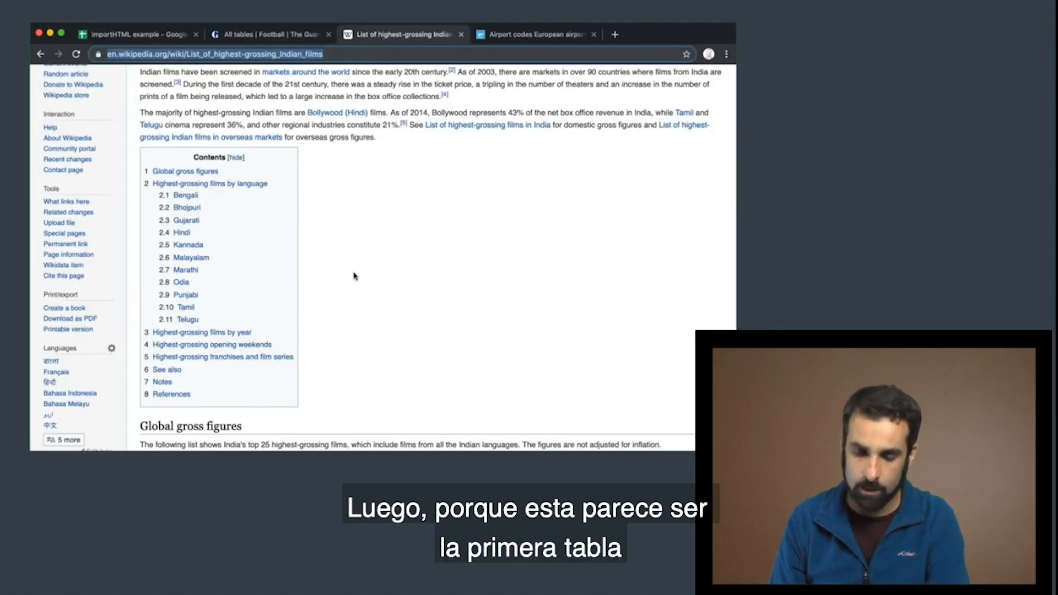
scroll(354, 283, "down", 10)
scroll(353, 280, "up", 1)
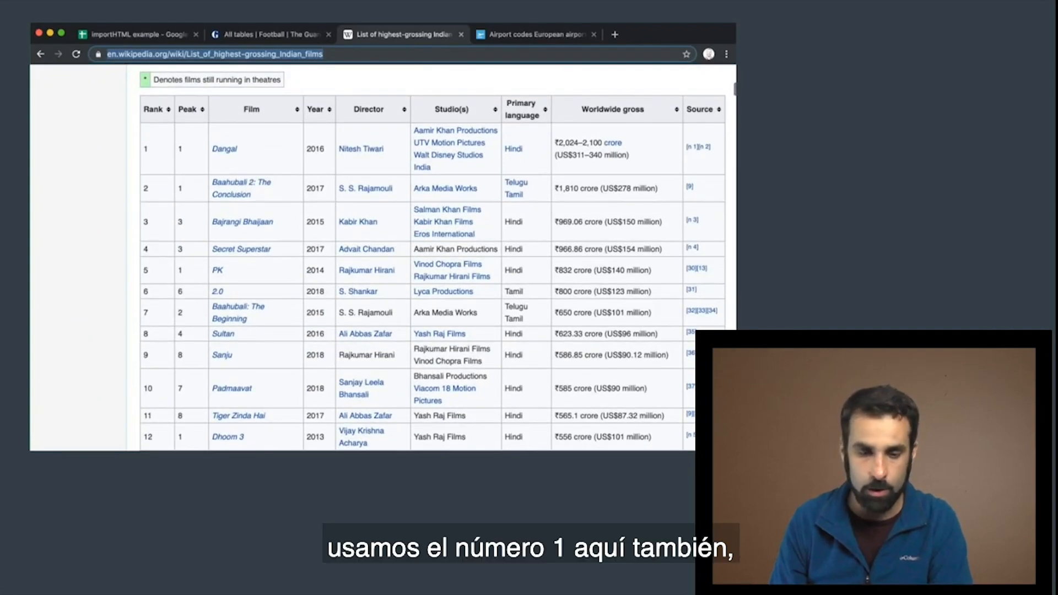
left_click(138, 34)
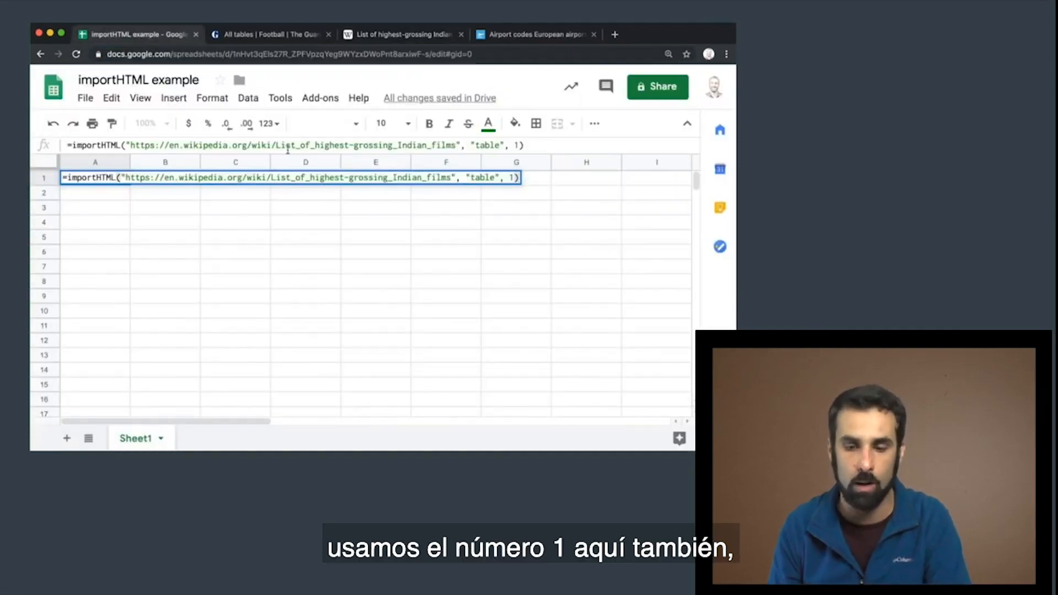
key("Return")
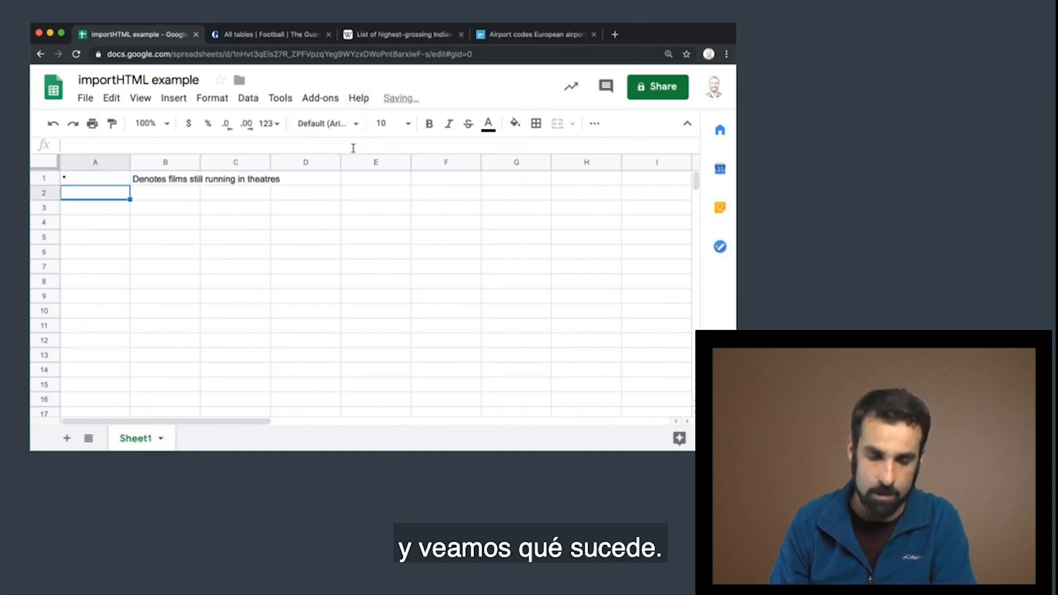
Compare the data imported from A1 with the tables around the Global gross figures section of the Wikipedia page
left_click(122, 183)
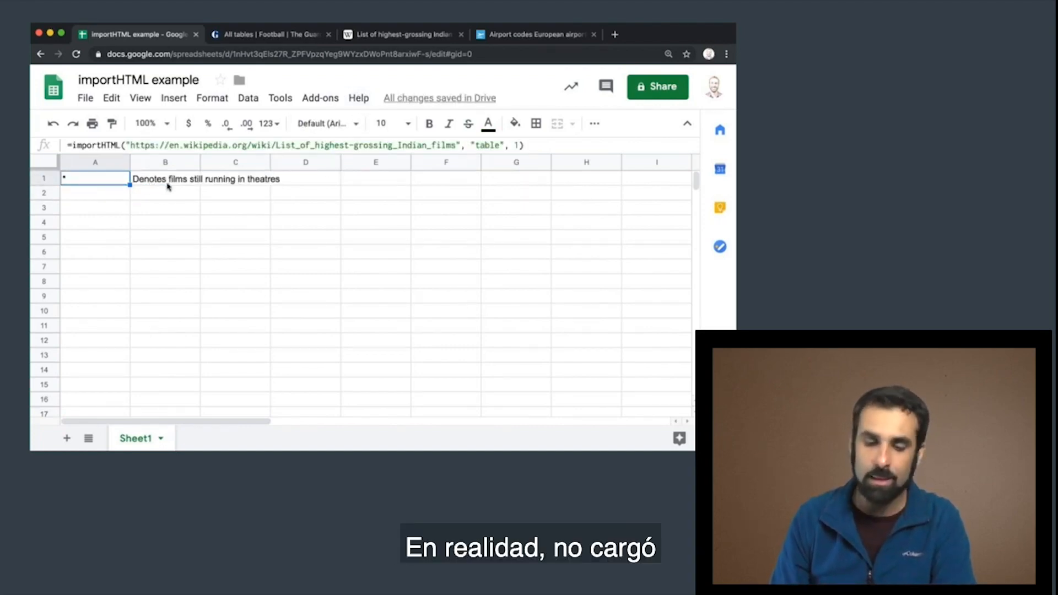
left_click(402, 34)
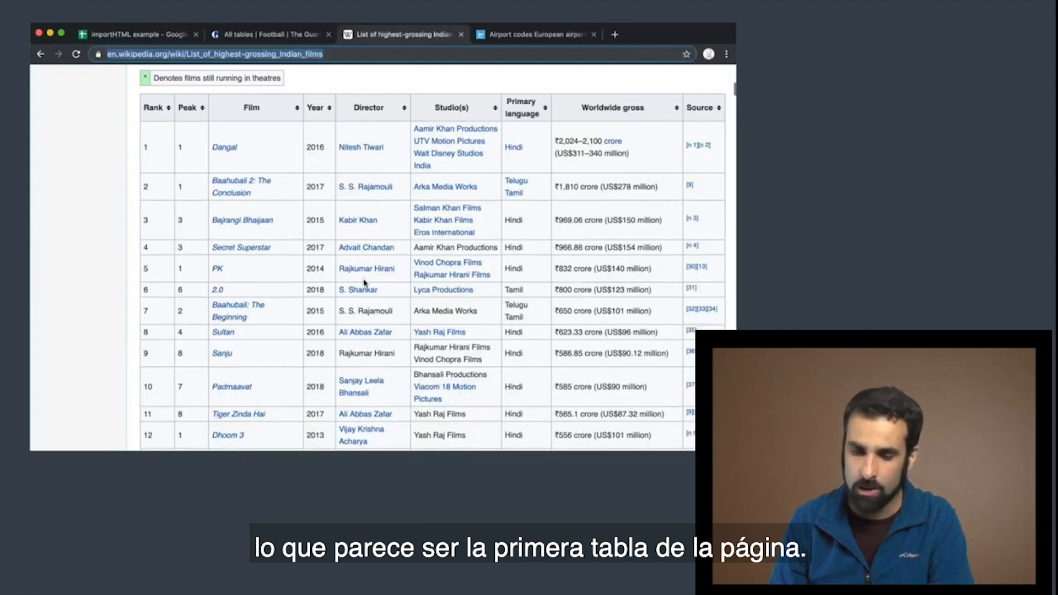
scroll(364, 283, "up", 11)
scroll(363, 283, "down", 9)
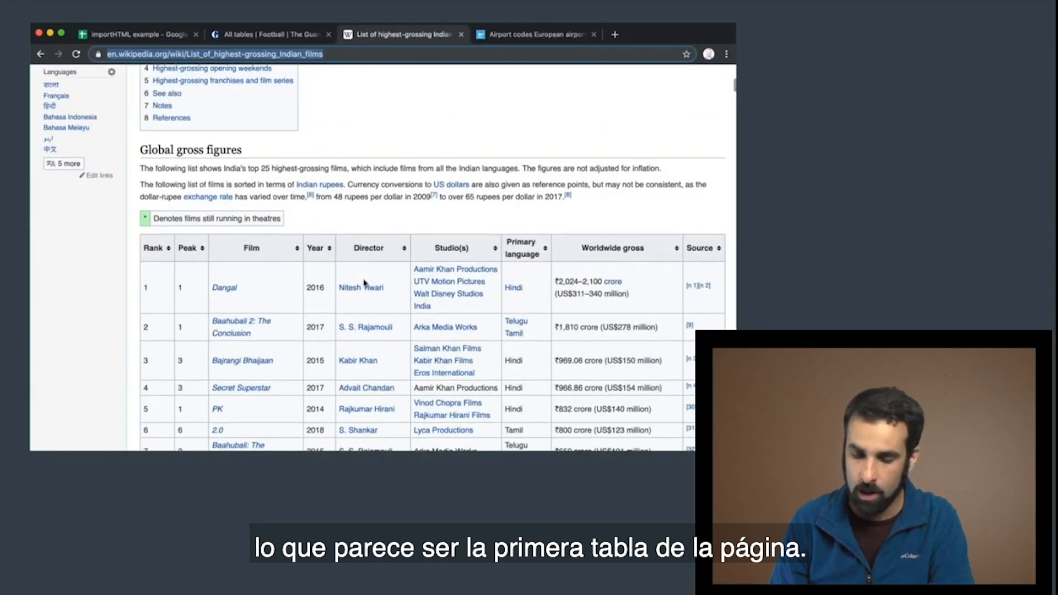
scroll(364, 284, "down", 3)
scroll(364, 284, "up", 8)
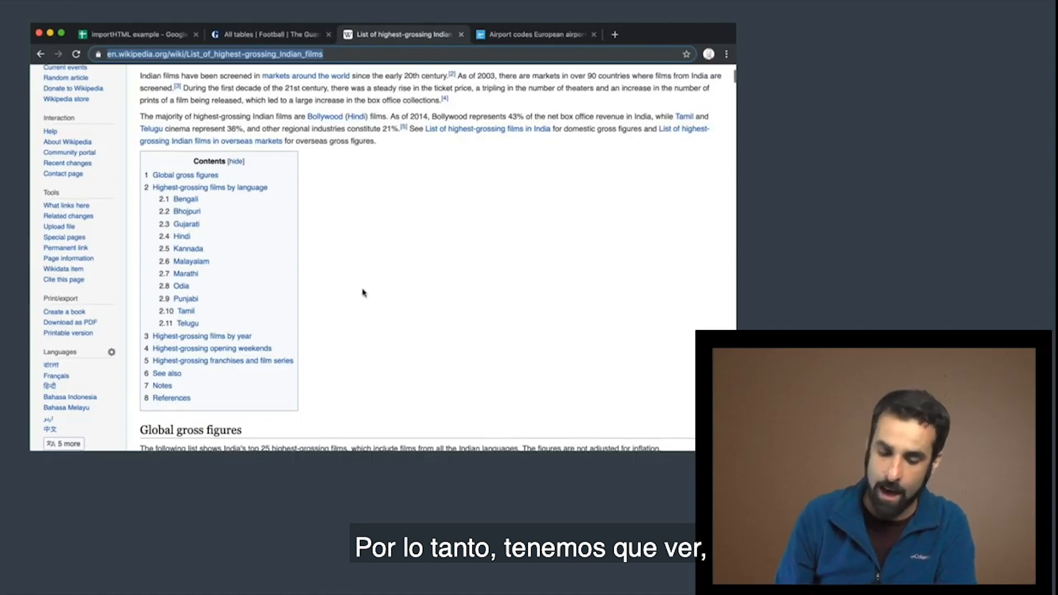
scroll(363, 293, "down", 6)
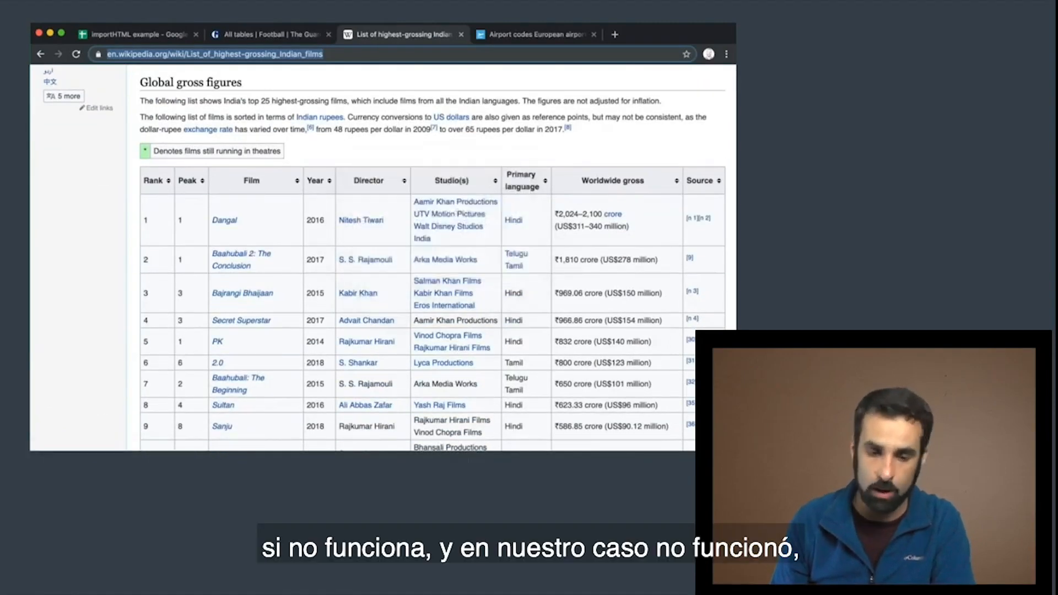
Set the table index in A1's importHTML formula to 2 and check the imported rows
left_click(150, 37)
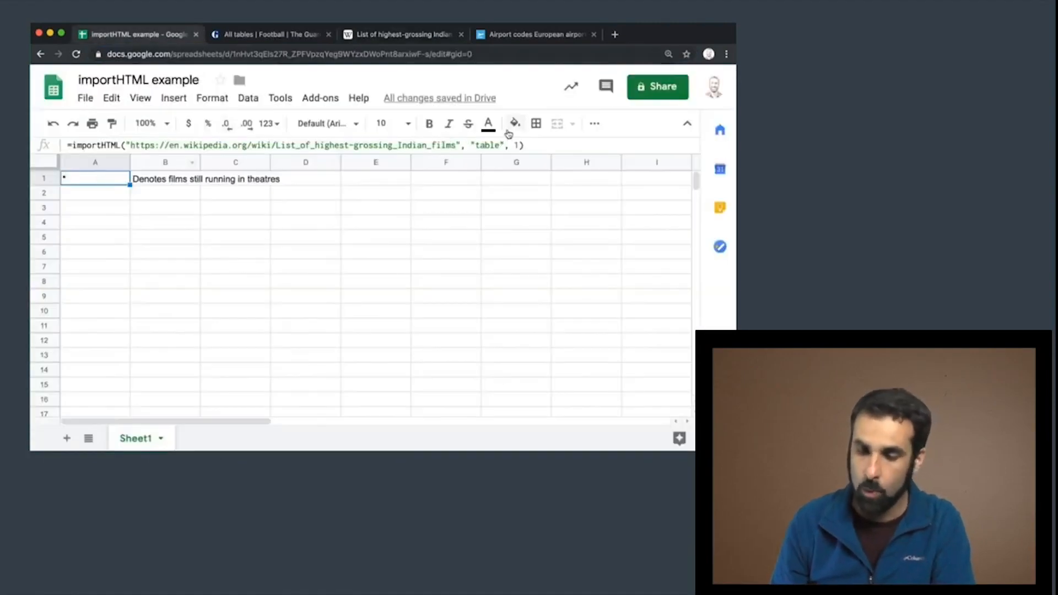
left_click(518, 145)
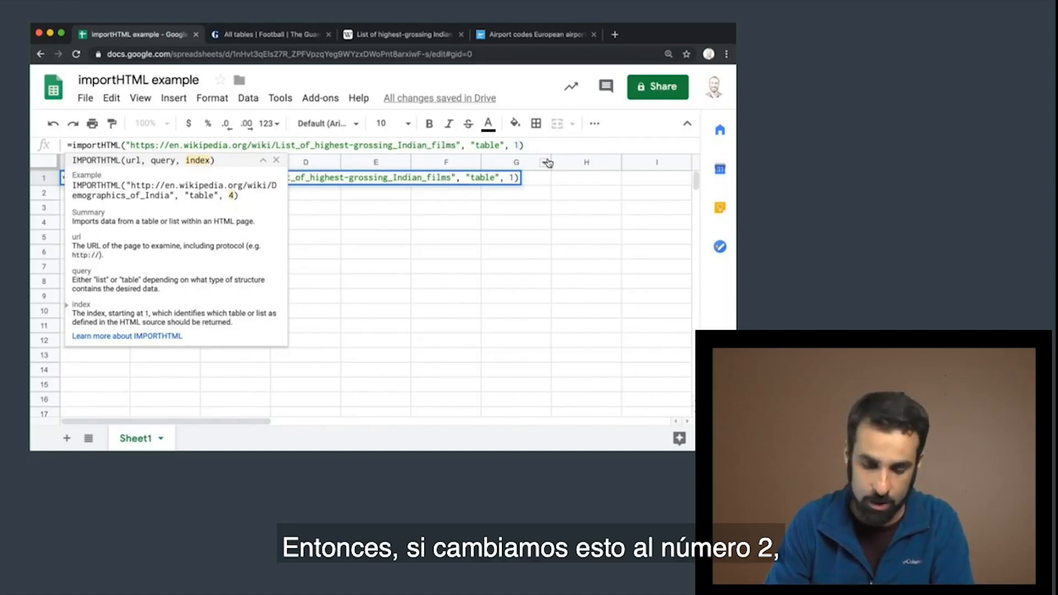
key("BackSpace")
type("2")
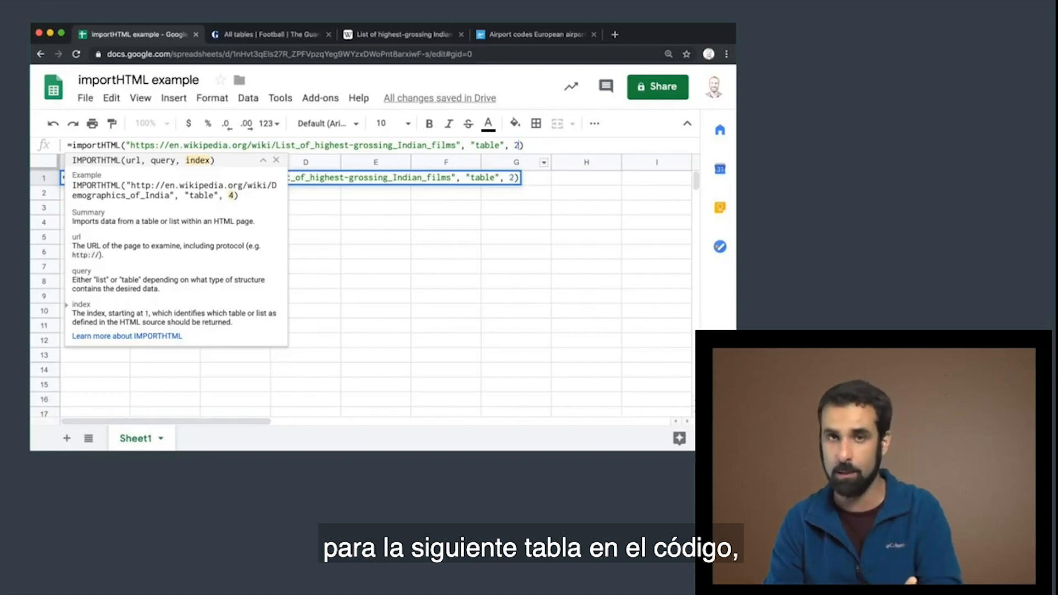
key("Return")
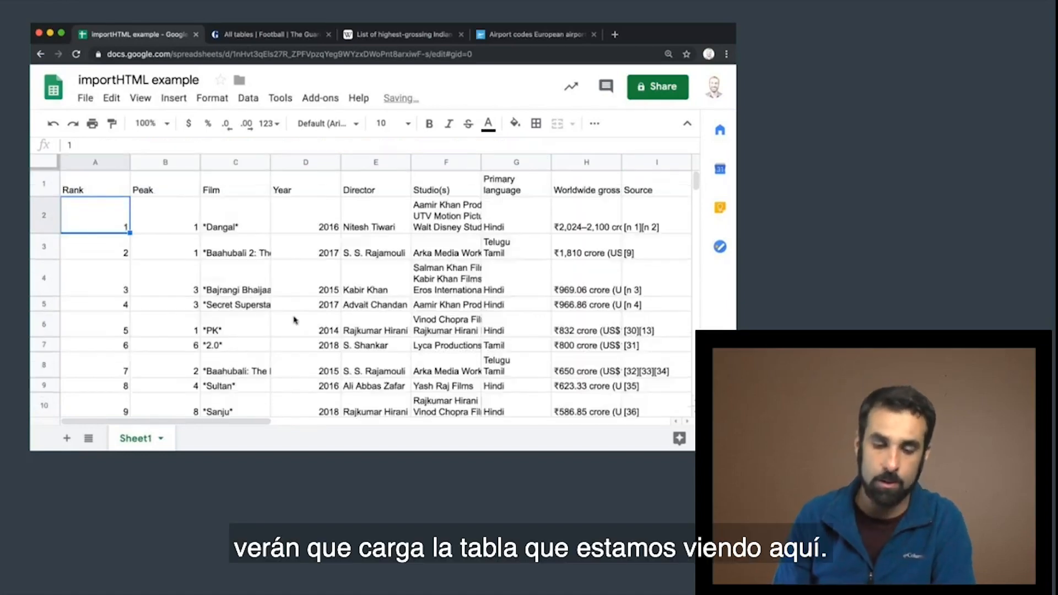
scroll(280, 332, "down", 5)
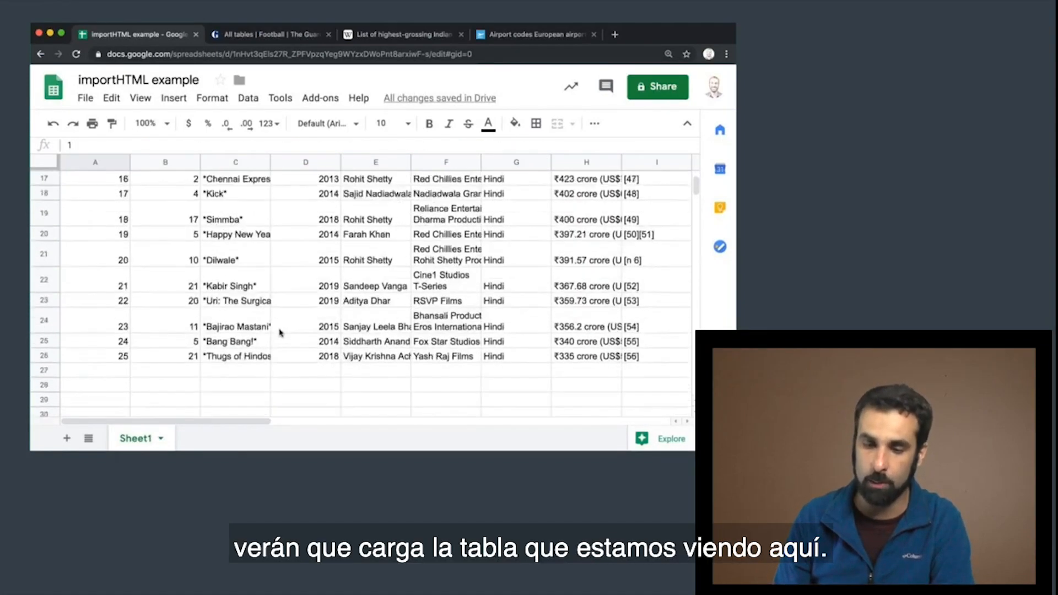
Examine the Wikipedia page from its introduction to the Global gross figures table for an HTML table that precedes the film ranking
left_click(405, 35)
scroll(380, 187, "up", 10)
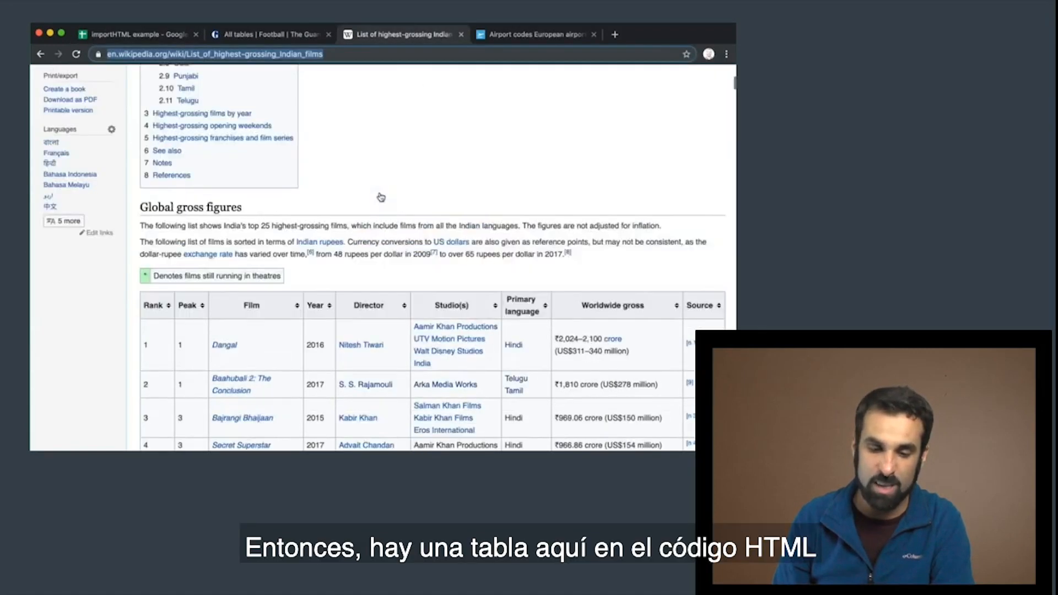
scroll(380, 196, "down", 2)
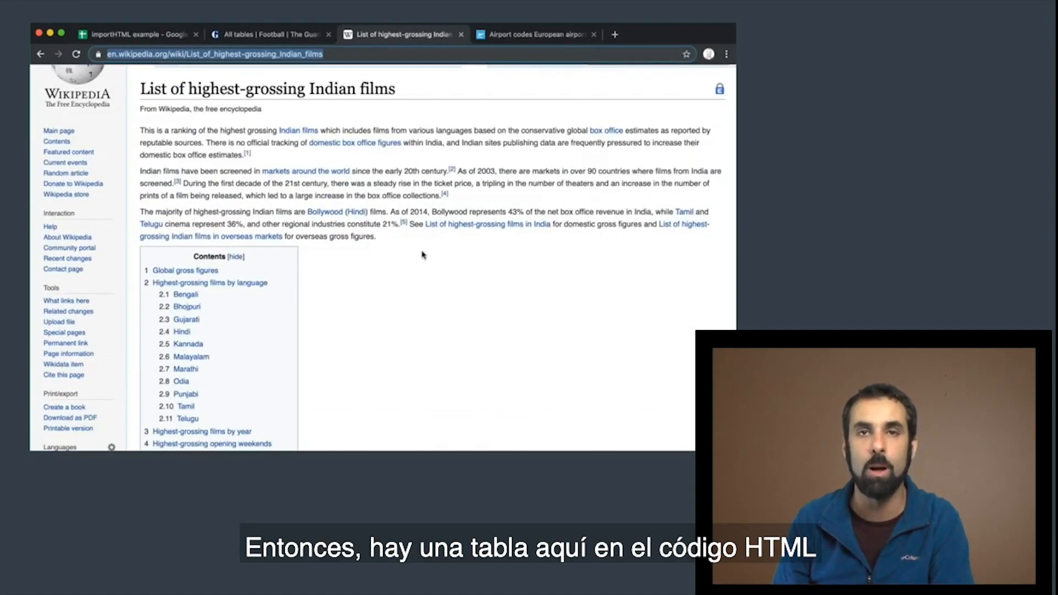
scroll(374, 263, "down", 10)
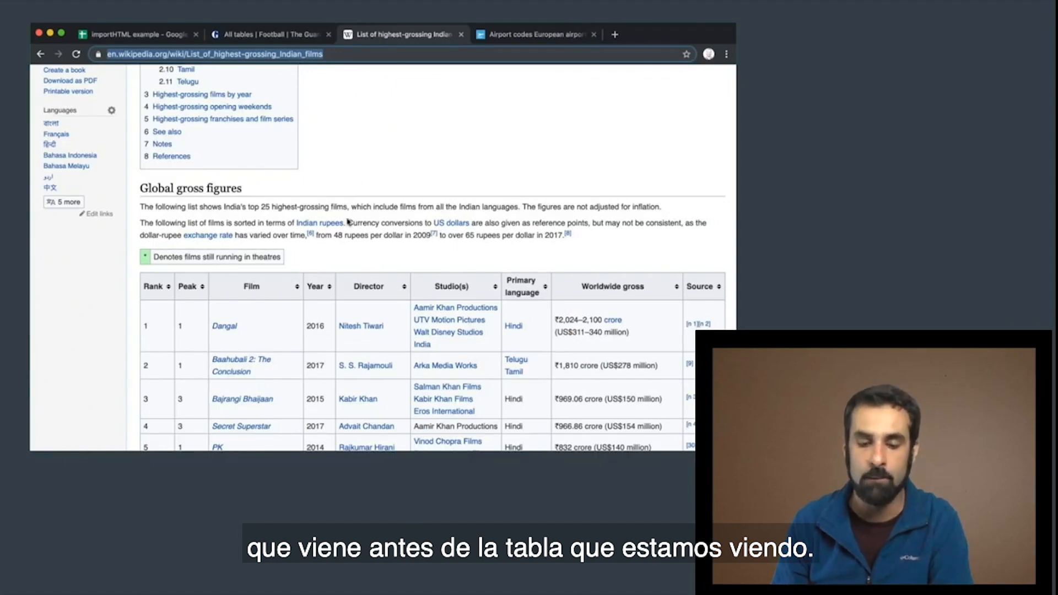
scroll(363, 142, "up", 10)
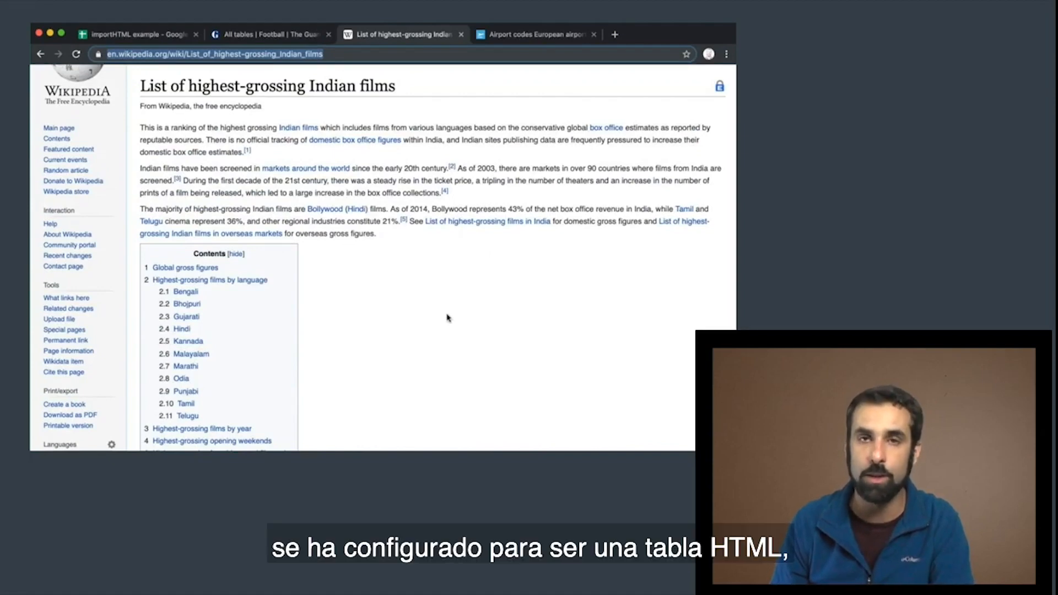
scroll(447, 318, "down", 7)
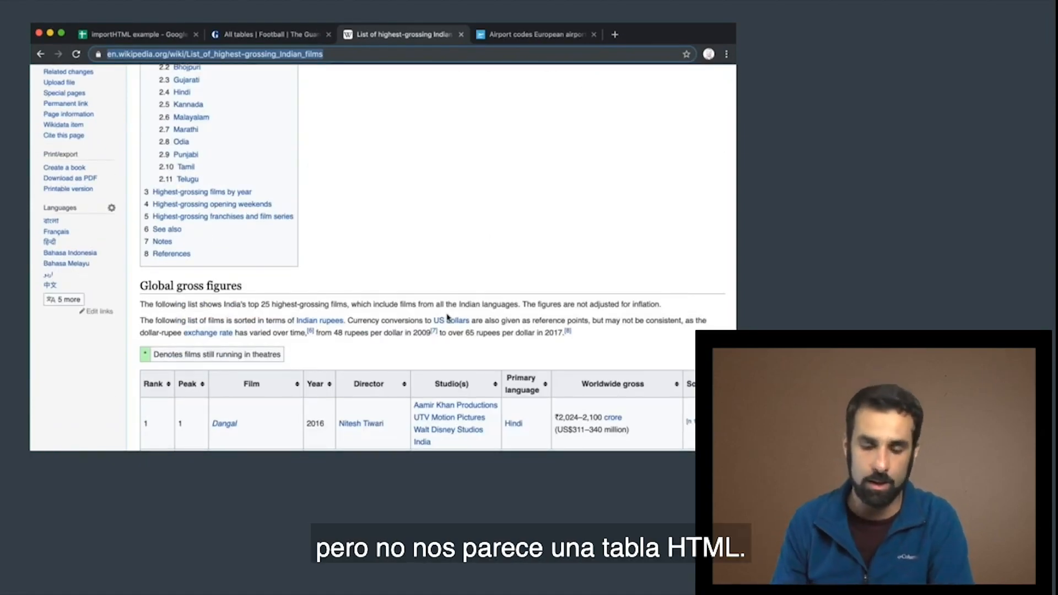
scroll(447, 317, "down", 6)
scroll(448, 318, "down", 1)
scroll(448, 318, "up", 2)
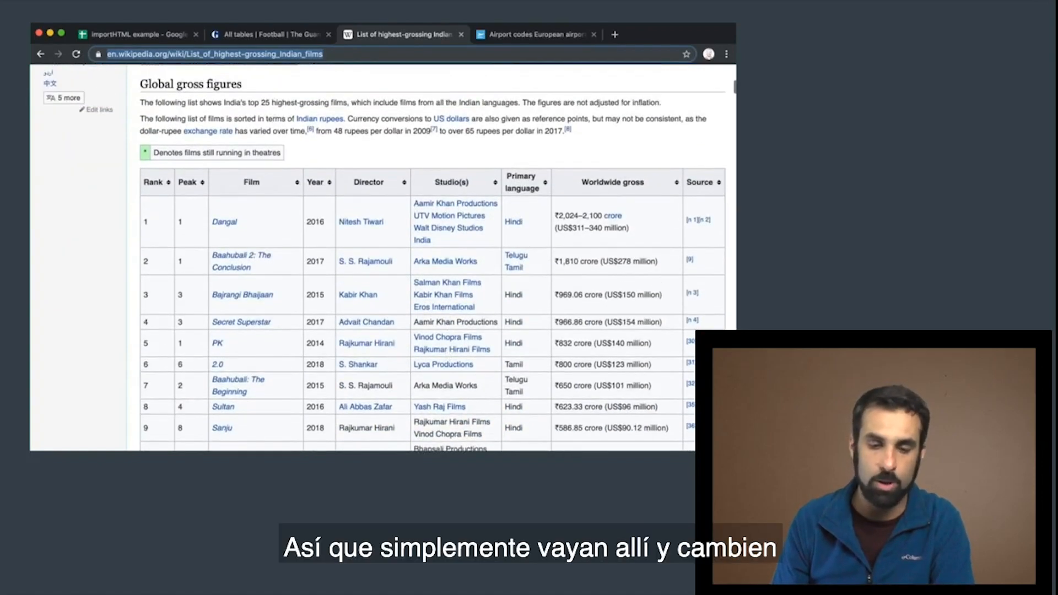
Review the index argument of the importHTML formula in A1 of the sheet, leaving the formula unedited
left_click(127, 34)
scroll(106, 186, "up", 10)
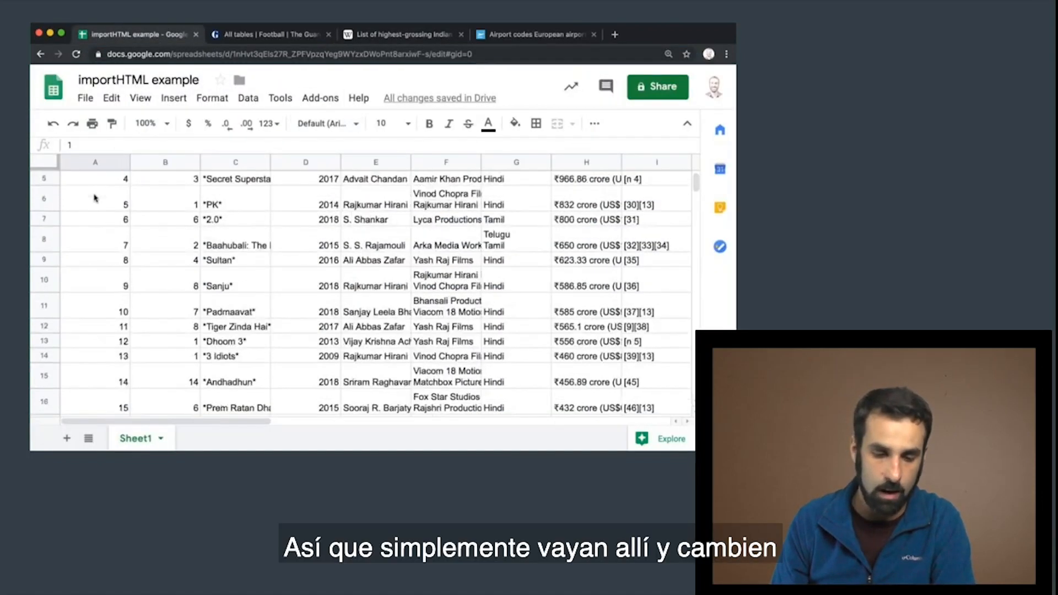
left_click(83, 188)
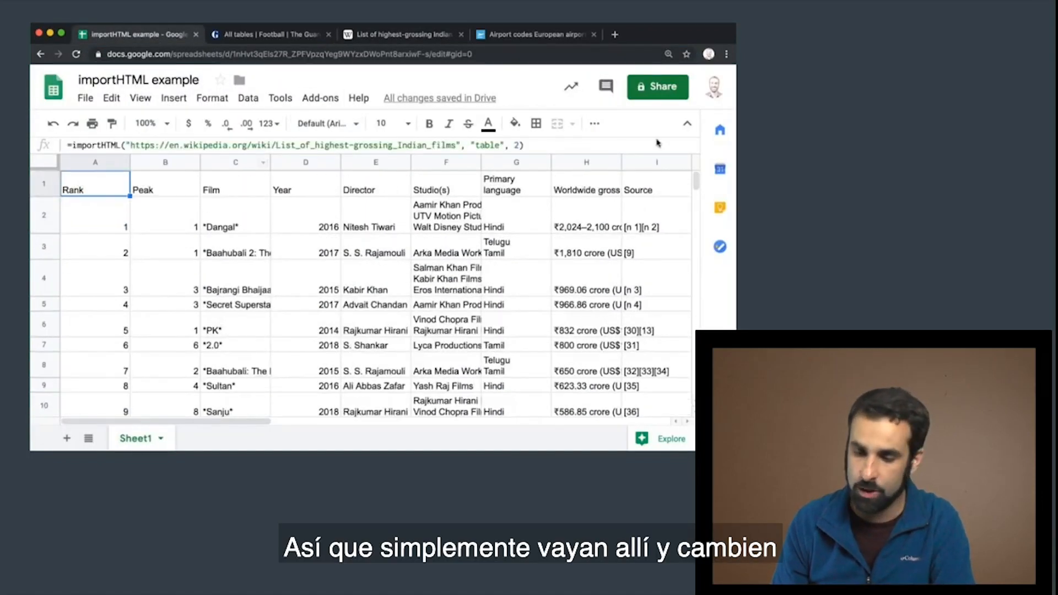
left_click(516, 145)
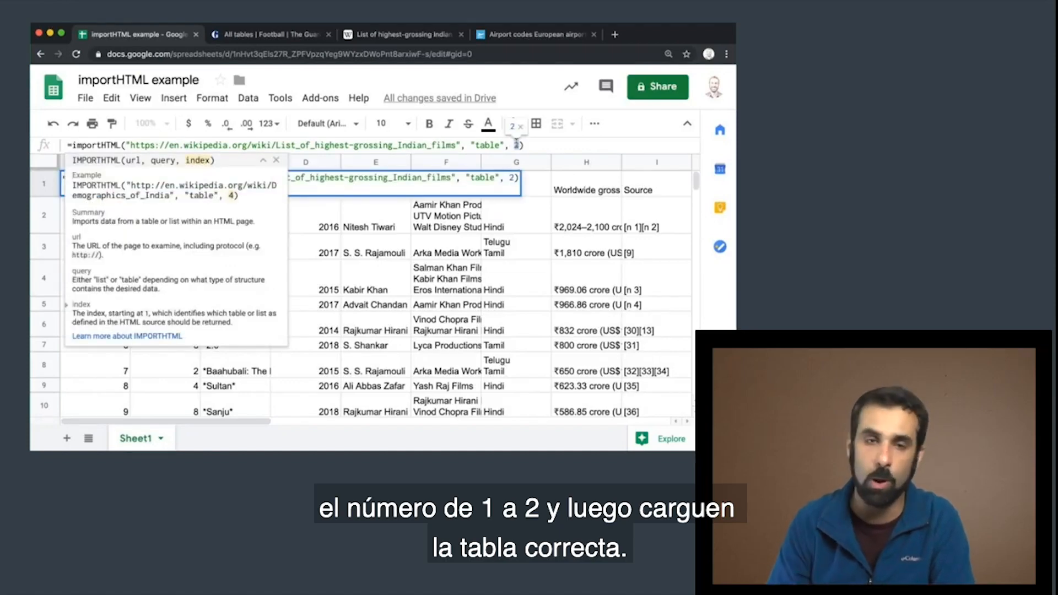
left_click(531, 220)
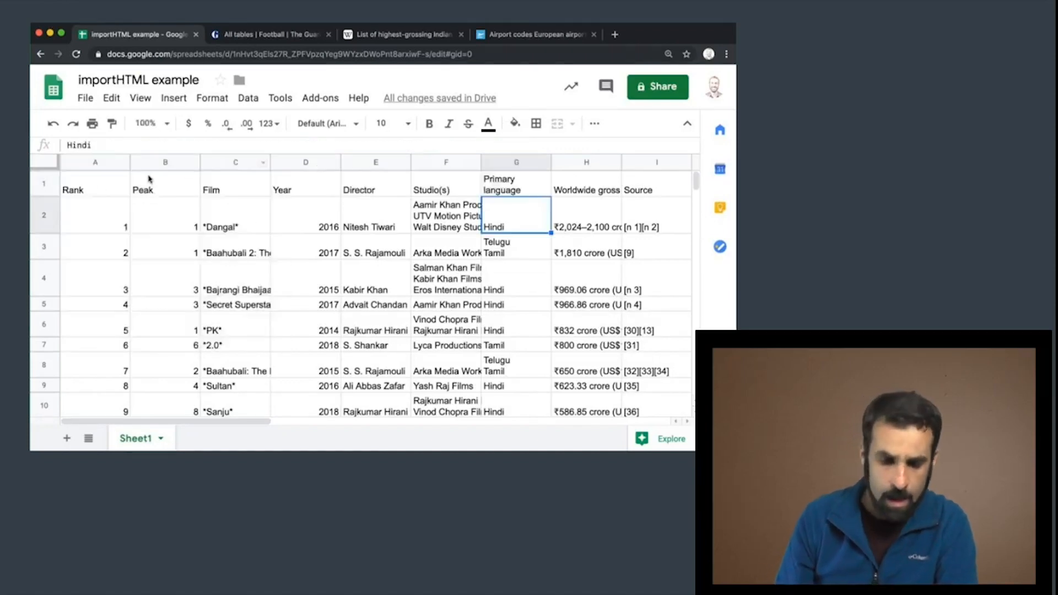
left_click(100, 187)
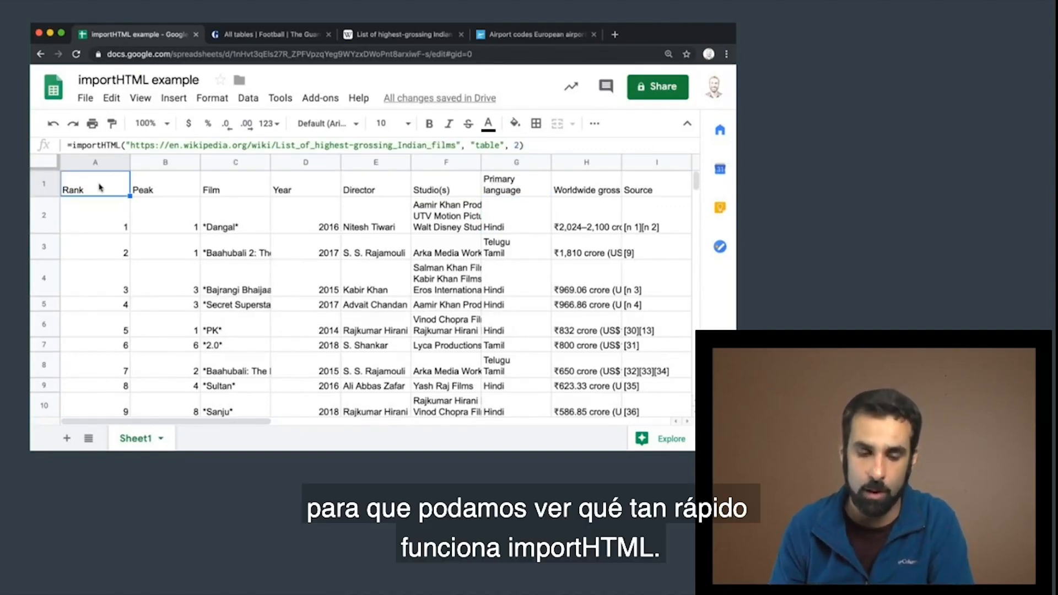
Look over the imported film rows and clear the importHTML formula from cell A1
scroll(163, 275, "down", 10)
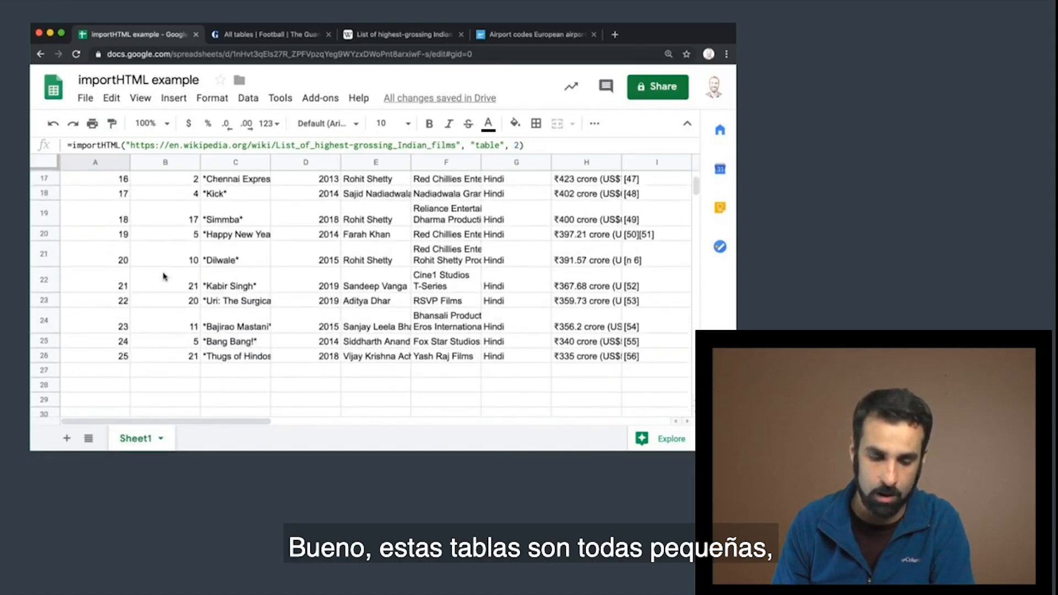
scroll(163, 275, "up", 4)
scroll(163, 275, "down", 5)
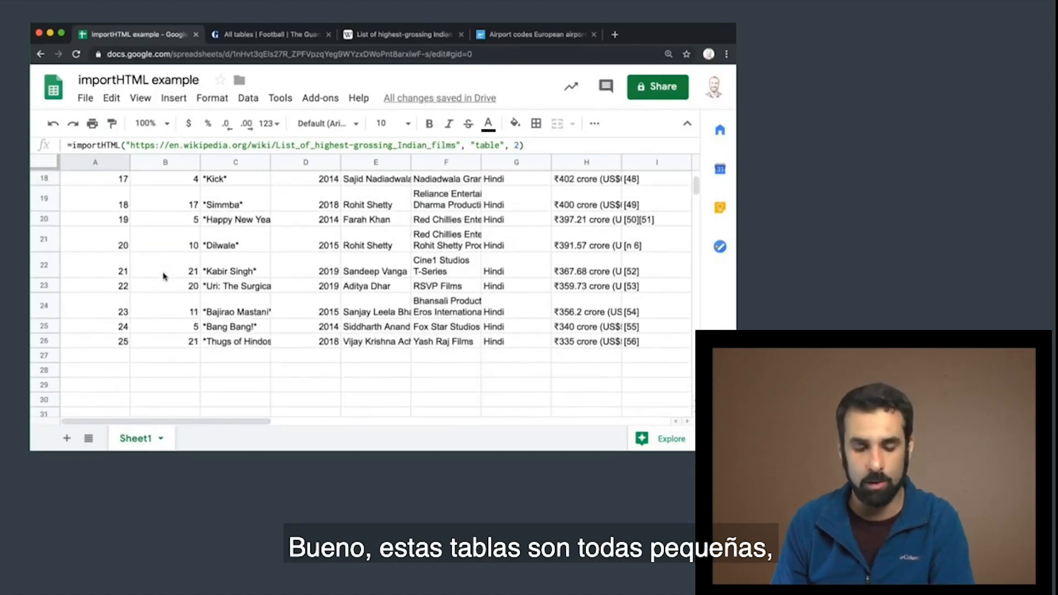
scroll(164, 276, "up", 10)
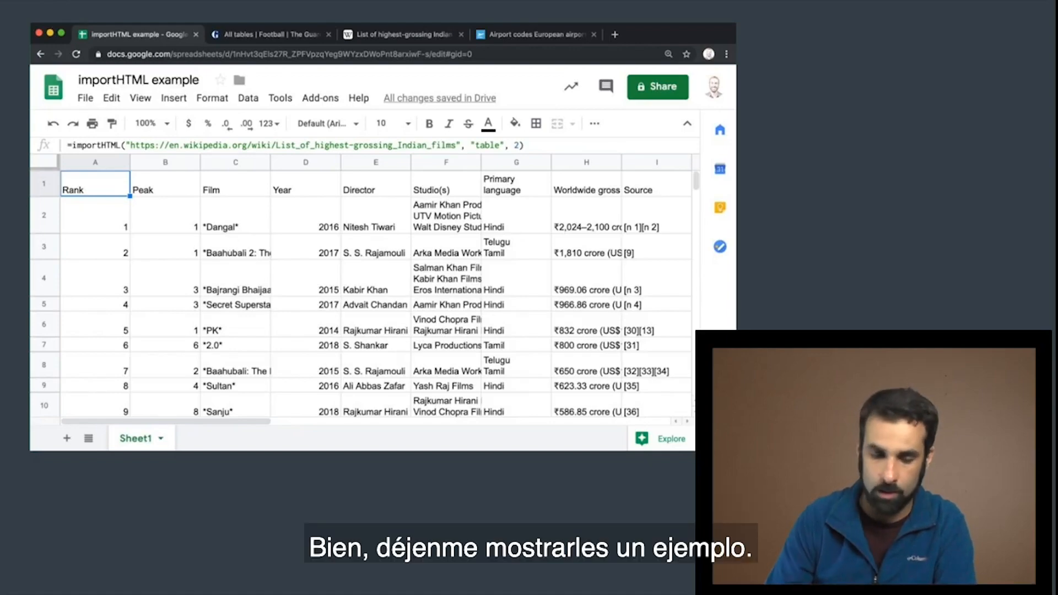
key("Delete")
Examine the list of airport codes of the largest European airports on the AirMundo page
left_click(529, 35)
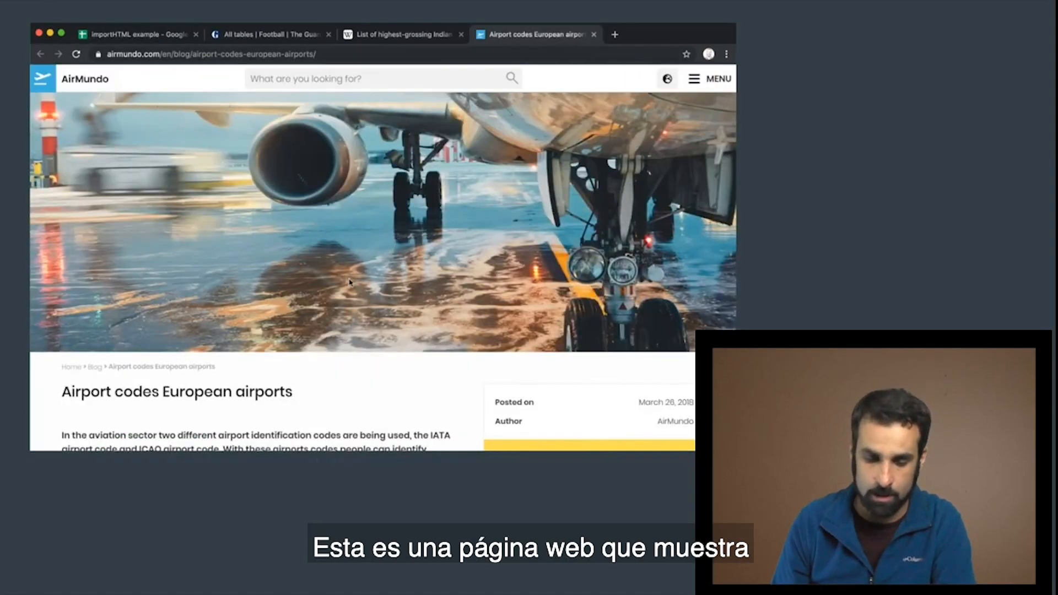
scroll(349, 282, "down", 5)
scroll(349, 283, "down", 20)
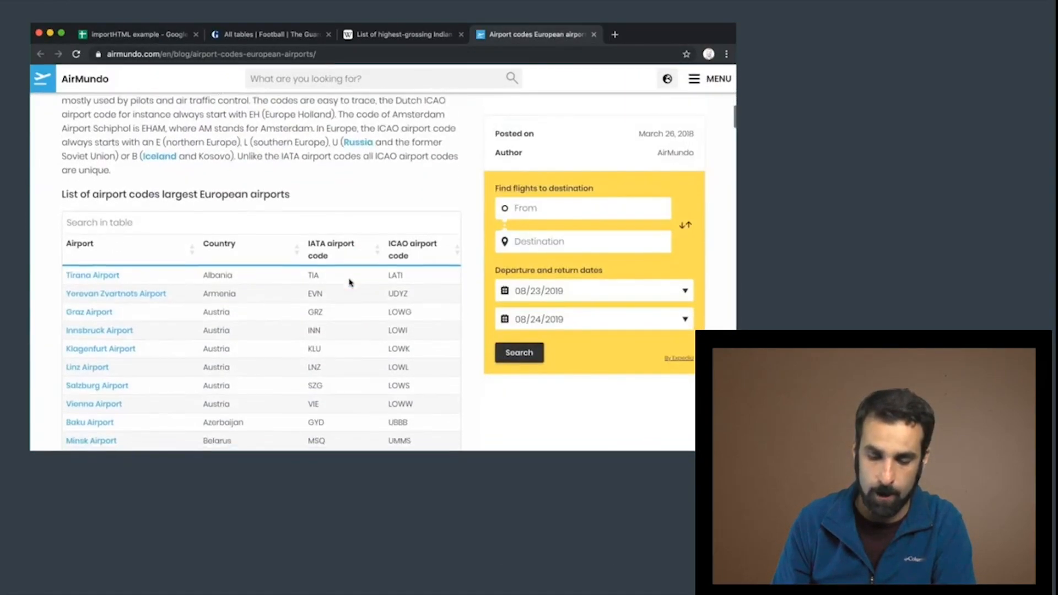
scroll(349, 283, "down", 9)
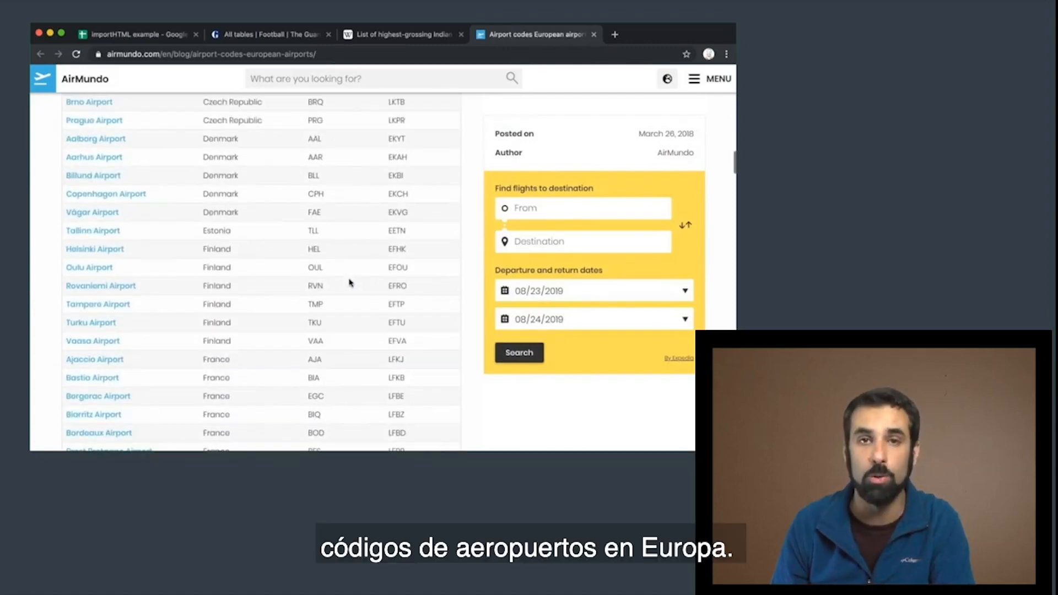
scroll(350, 282, "down", 20)
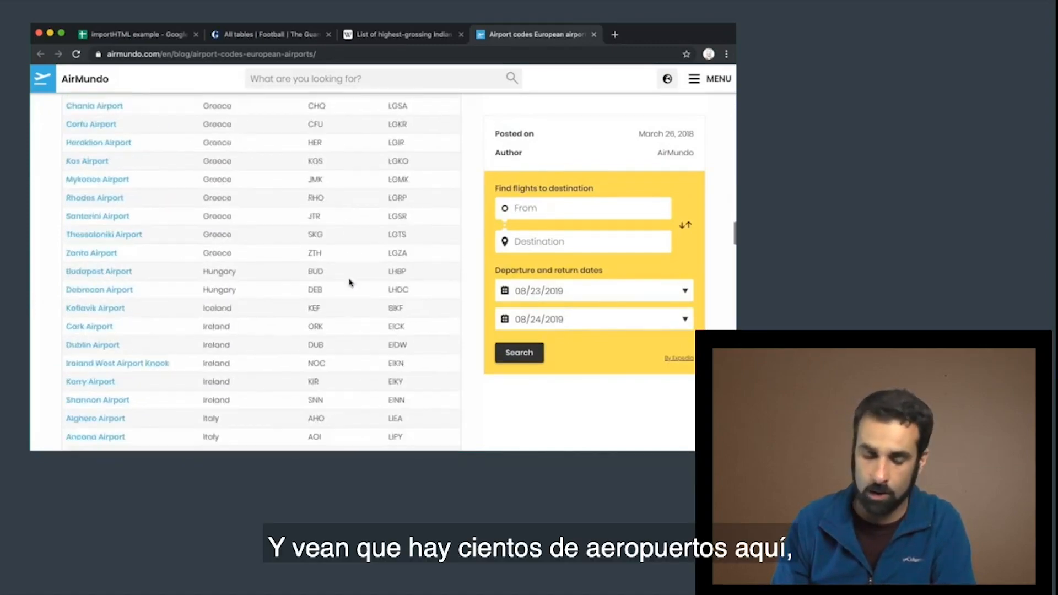
scroll(350, 283, "down", 10)
scroll(349, 282, "down", 10)
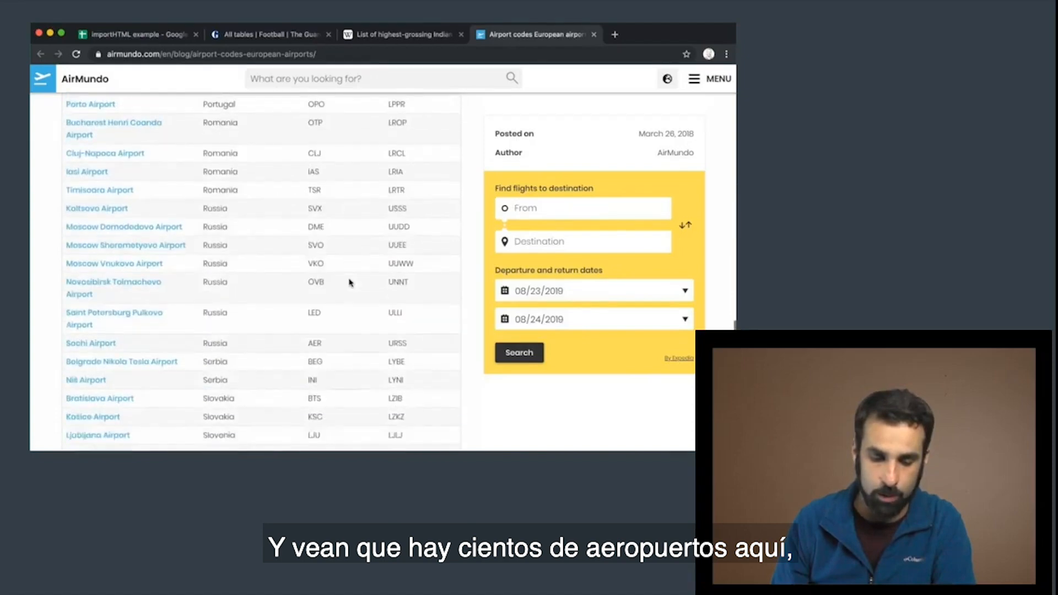
scroll(349, 283, "up", 15)
scroll(349, 282, "up", 20)
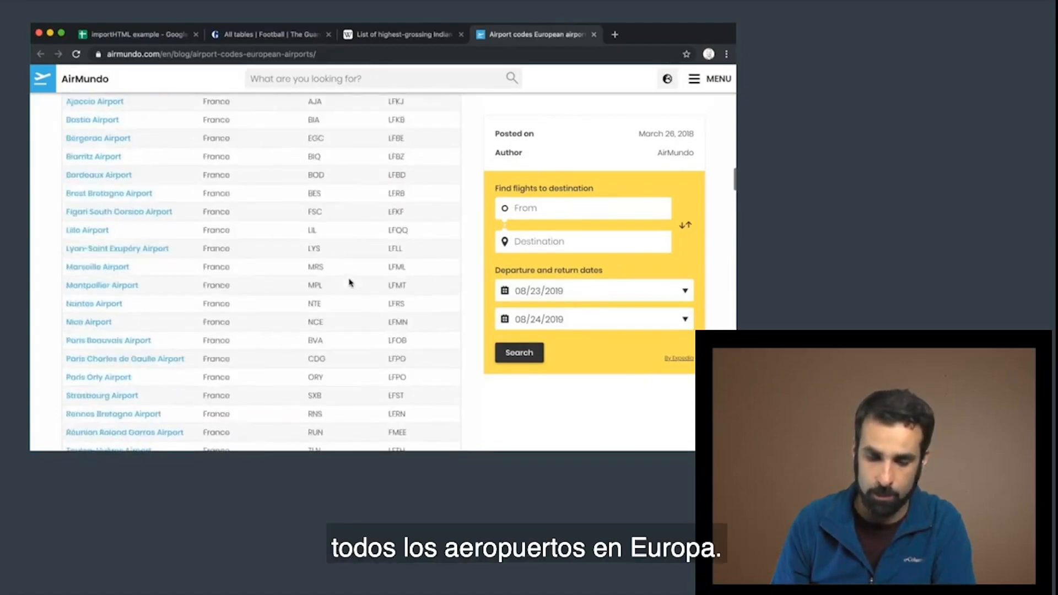
scroll(348, 282, "down", 3)
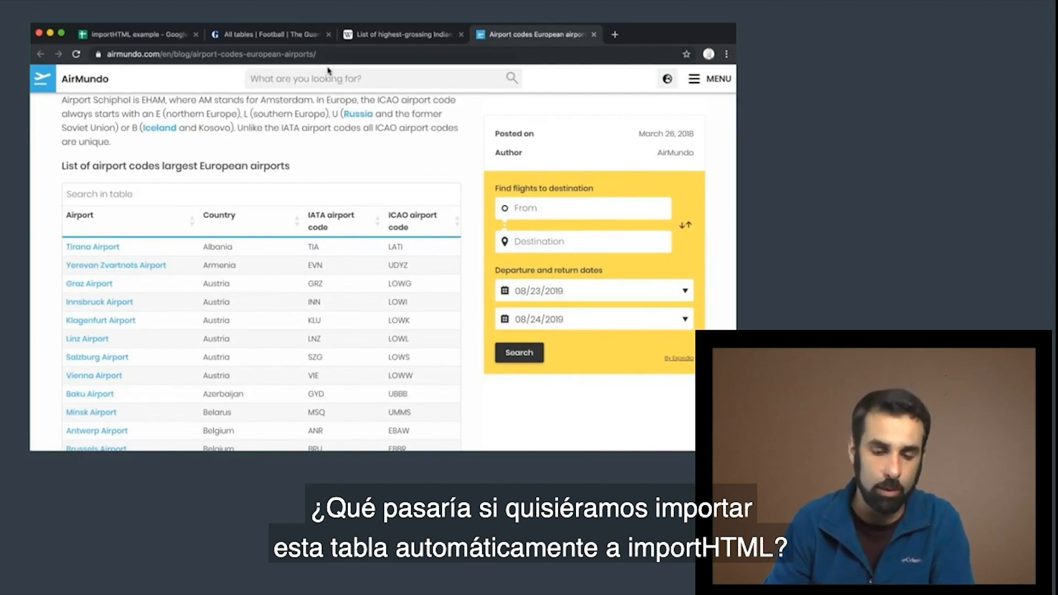
Copy the web address of the AirMundo European airport codes page
left_click(282, 55)
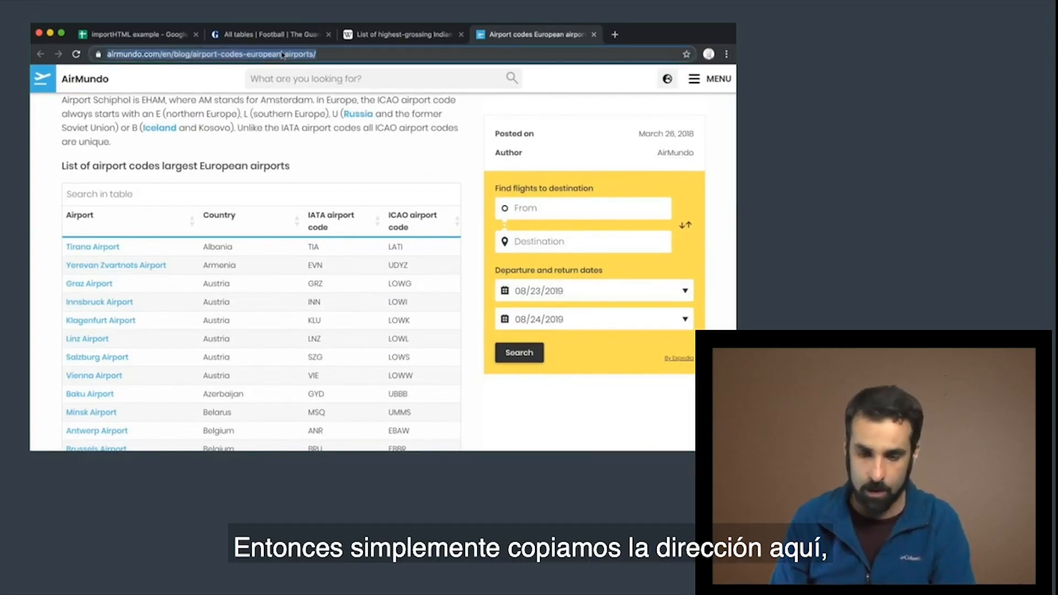
right_click(282, 55)
left_click(308, 113)
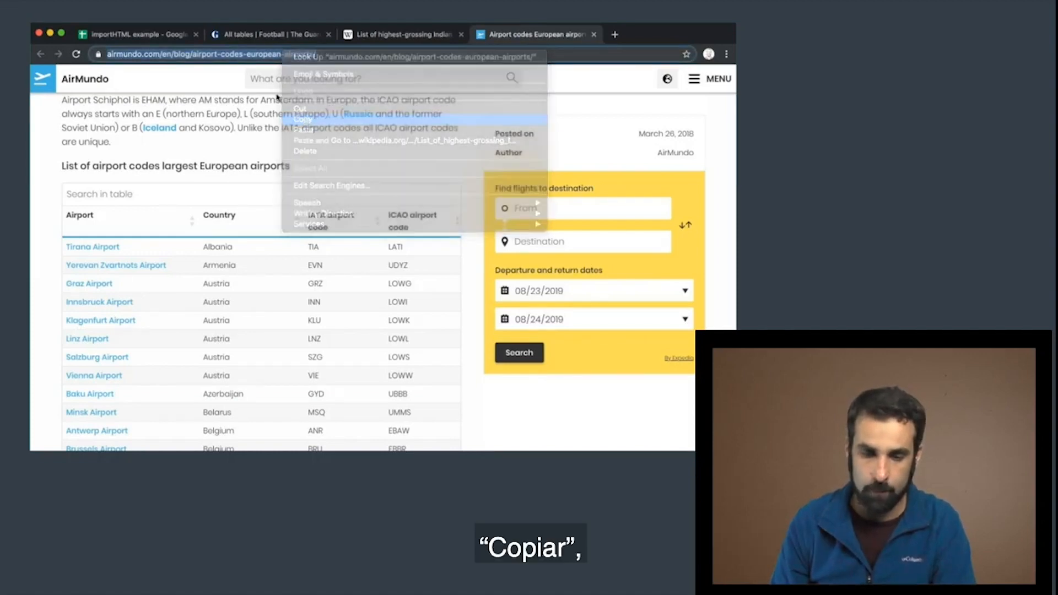
left_click(156, 40)
type("=")
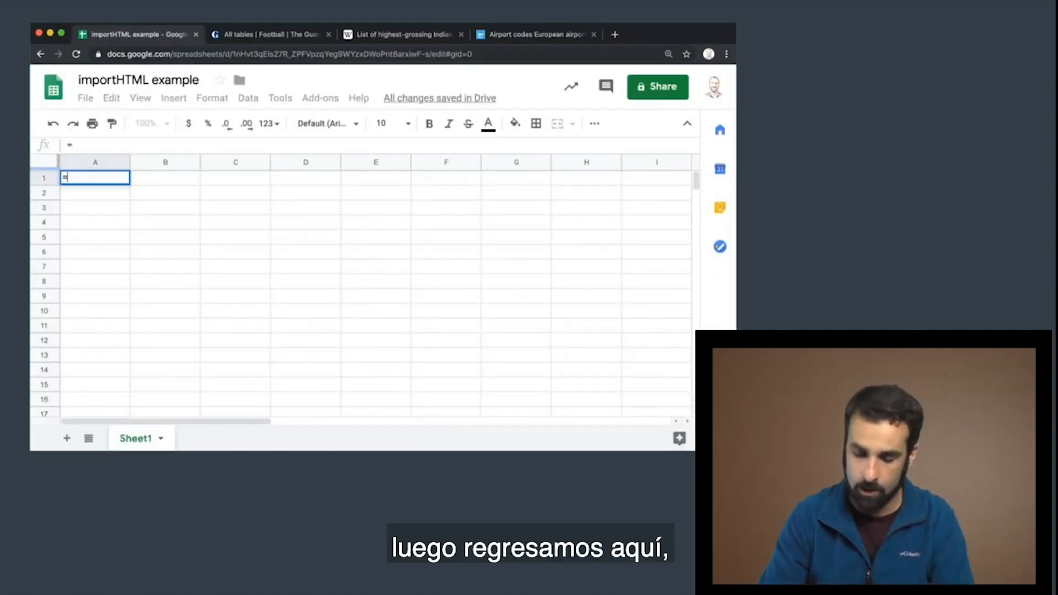
type("importHTML")
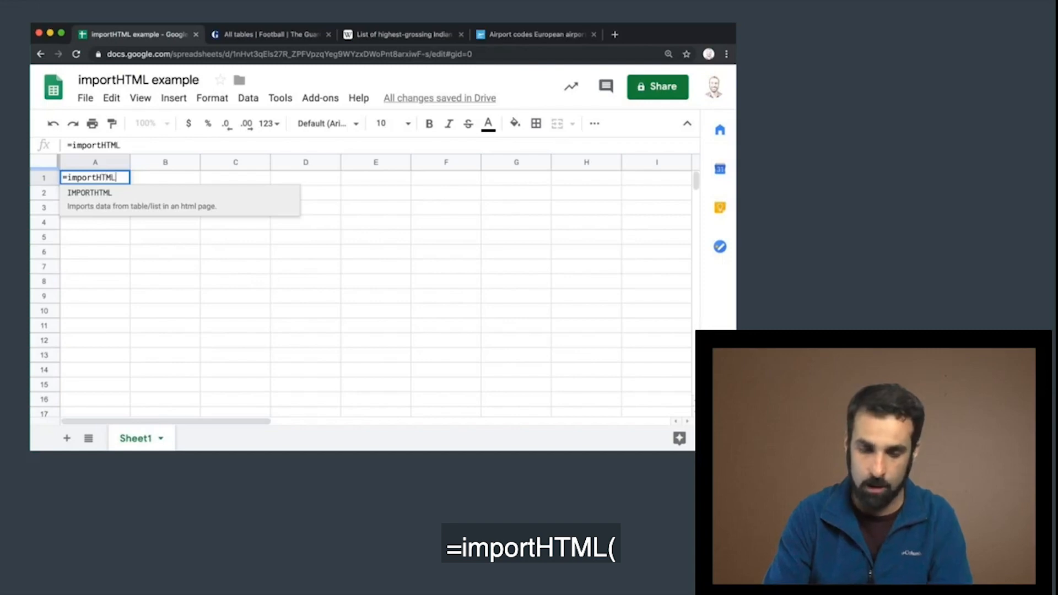
type("(\"")
key("super+v")
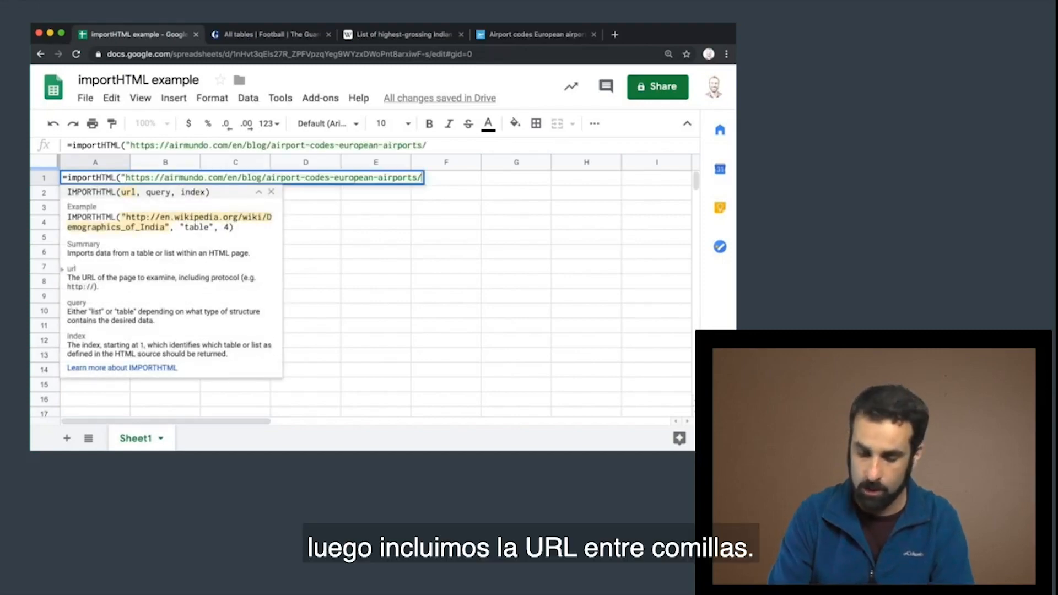
type("\"")
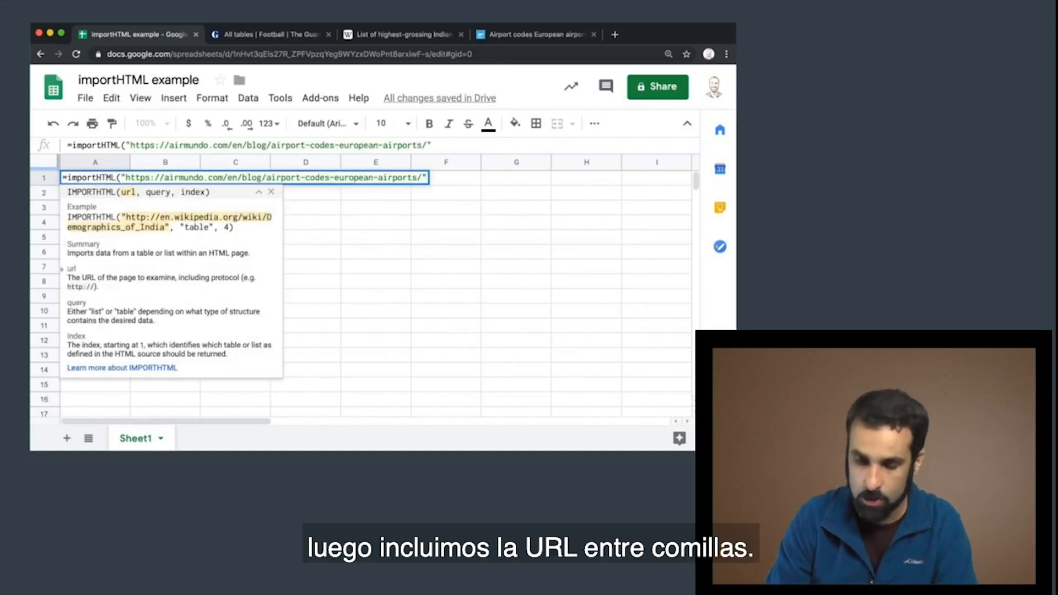
type(", \"table")
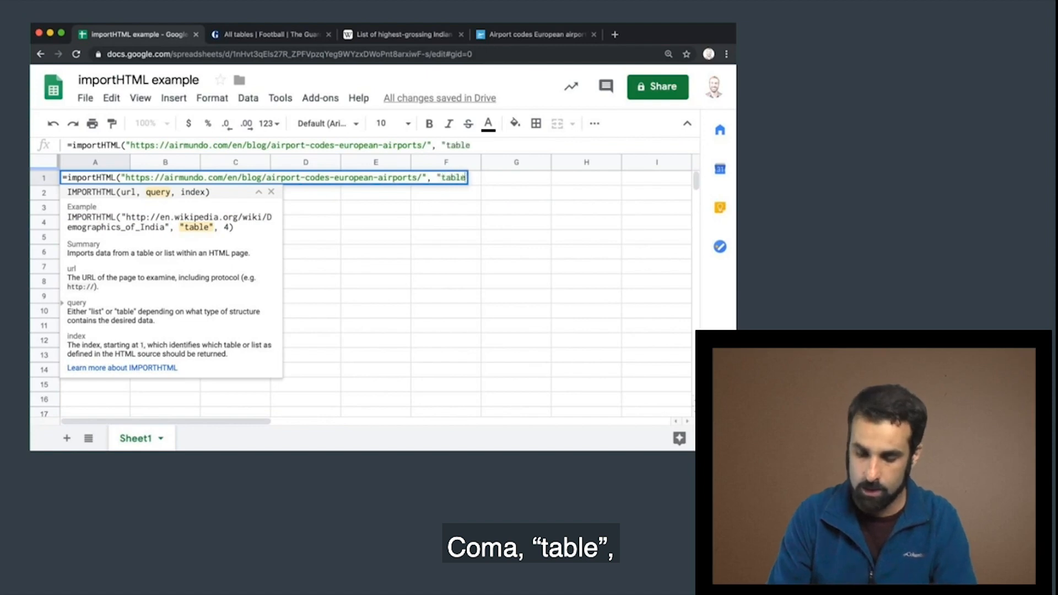
type("\", ")
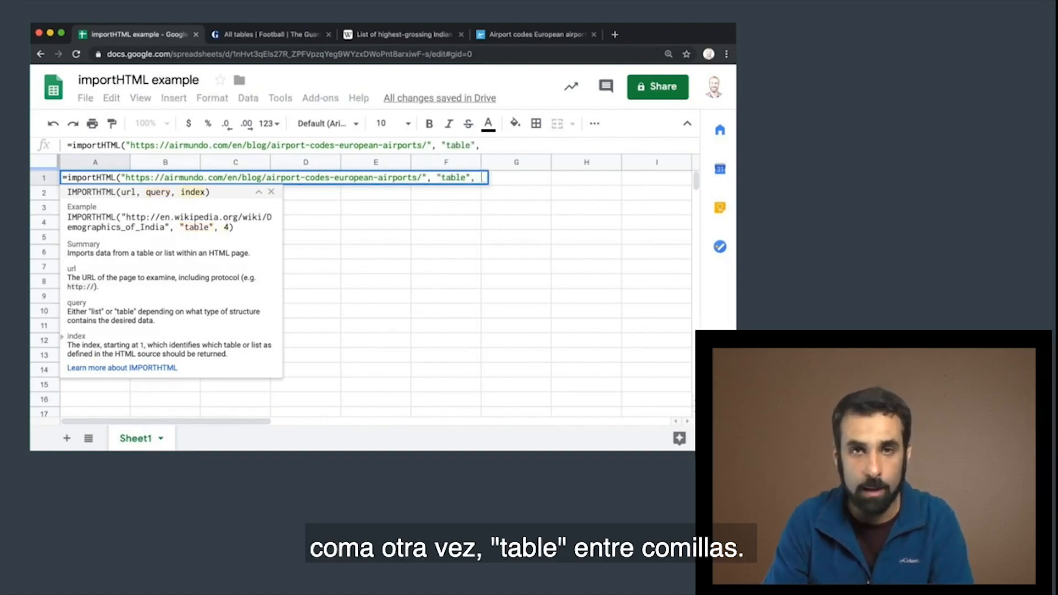
type("1)")
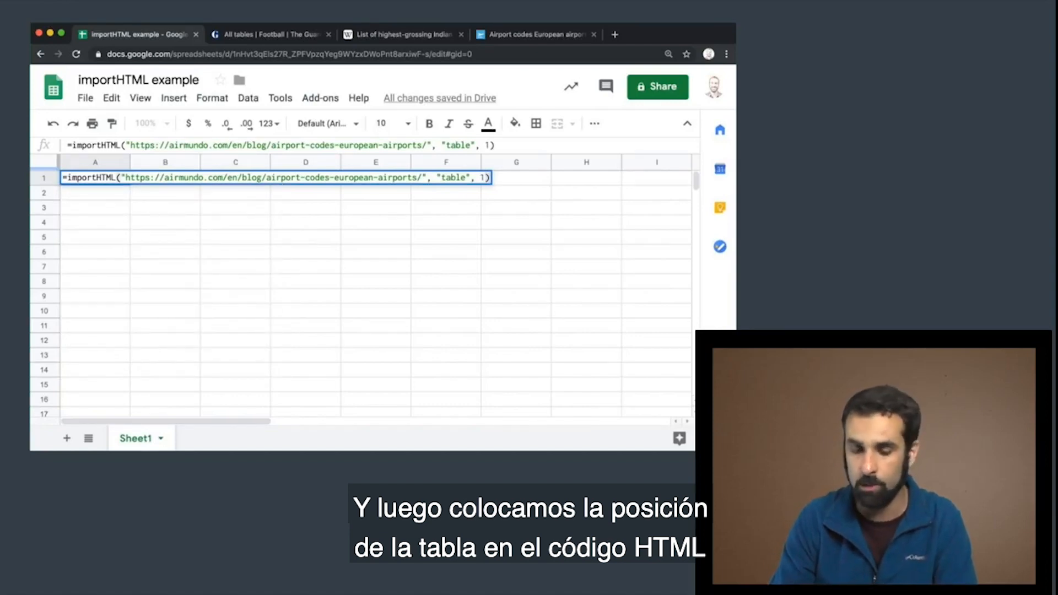
key("Return")
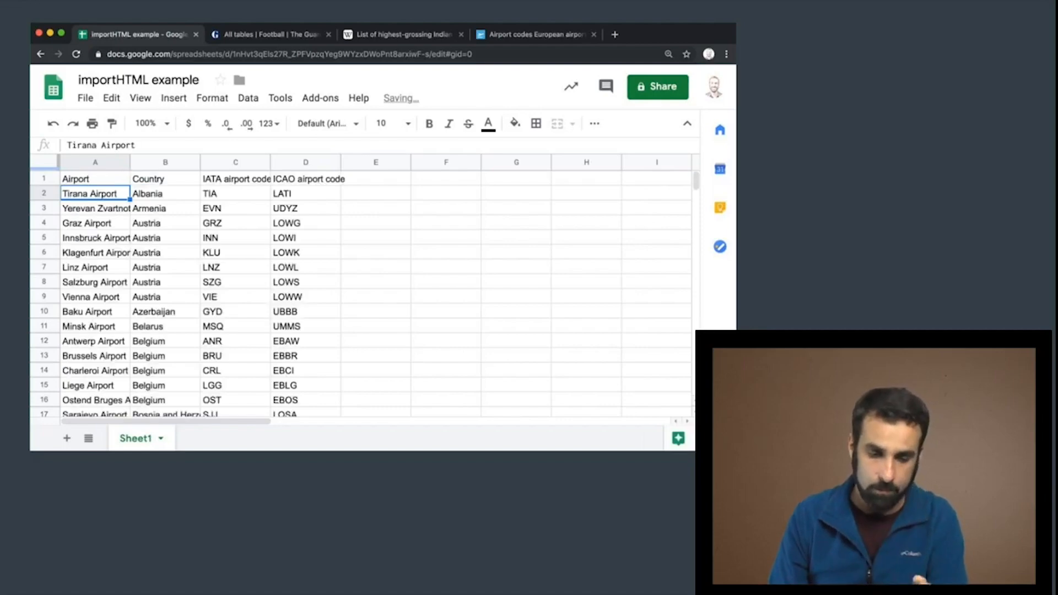
Review the imported airport rows down to the United Kingdom entries and the importHTML formula in A1
scroll(128, 230, "down", 10)
scroll(128, 230, "down", 20)
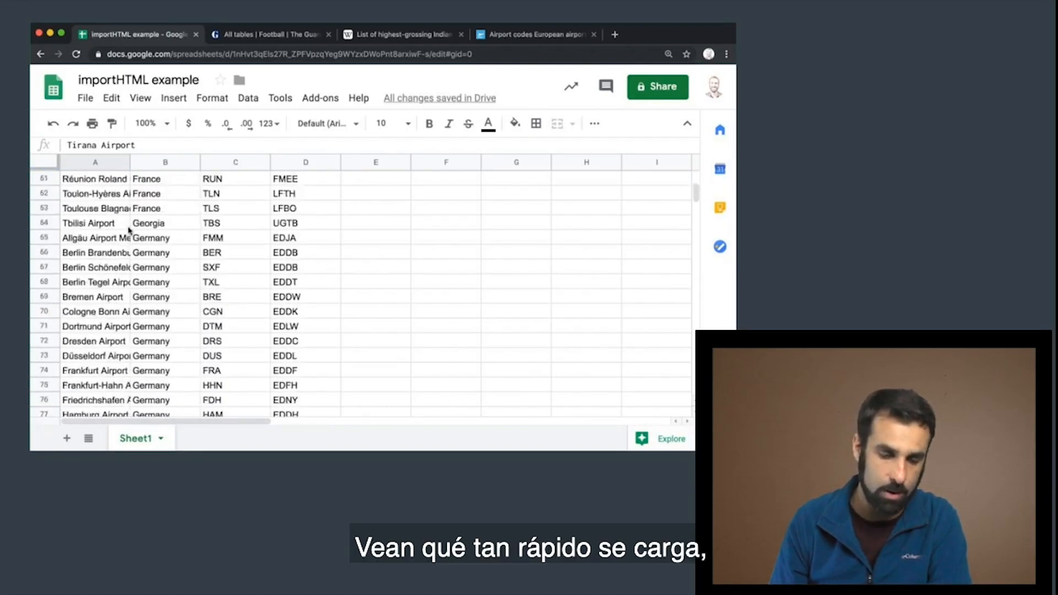
scroll(128, 230, "down", 20)
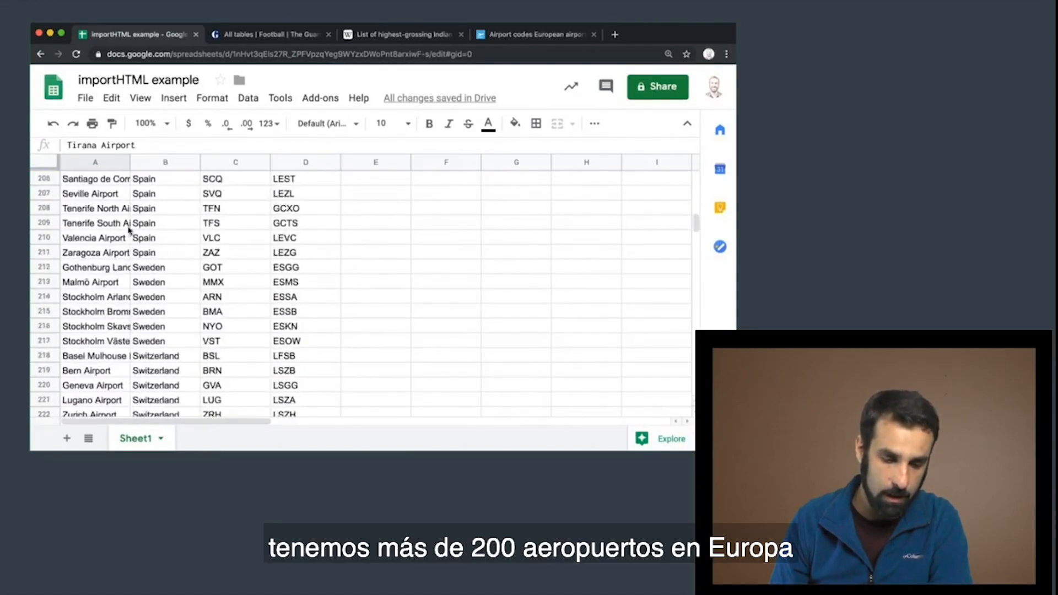
scroll(129, 230, "up", 8)
scroll(129, 230, "up", 20)
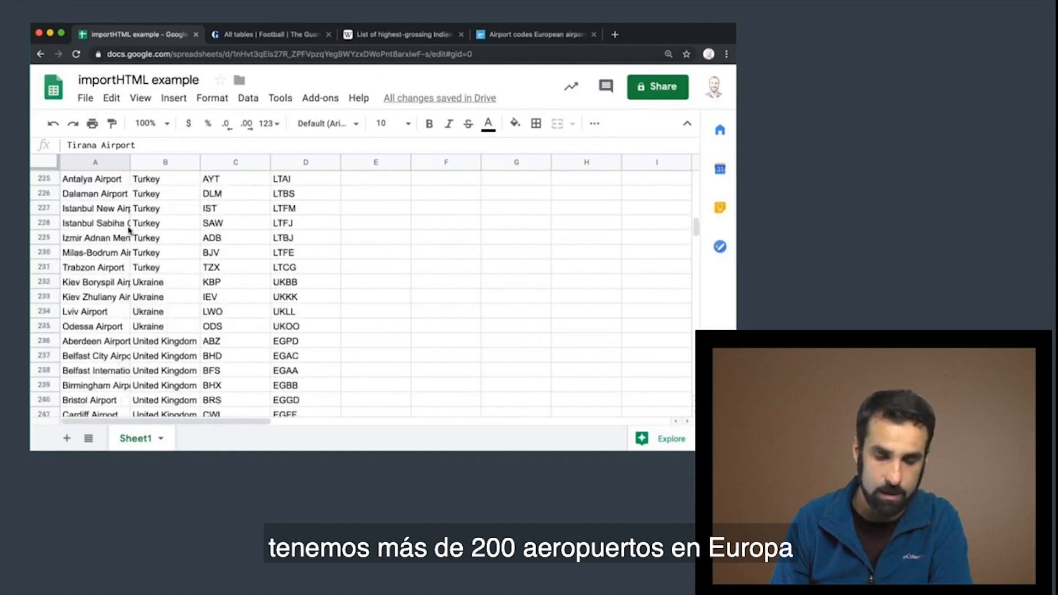
scroll(128, 230, "up", 20)
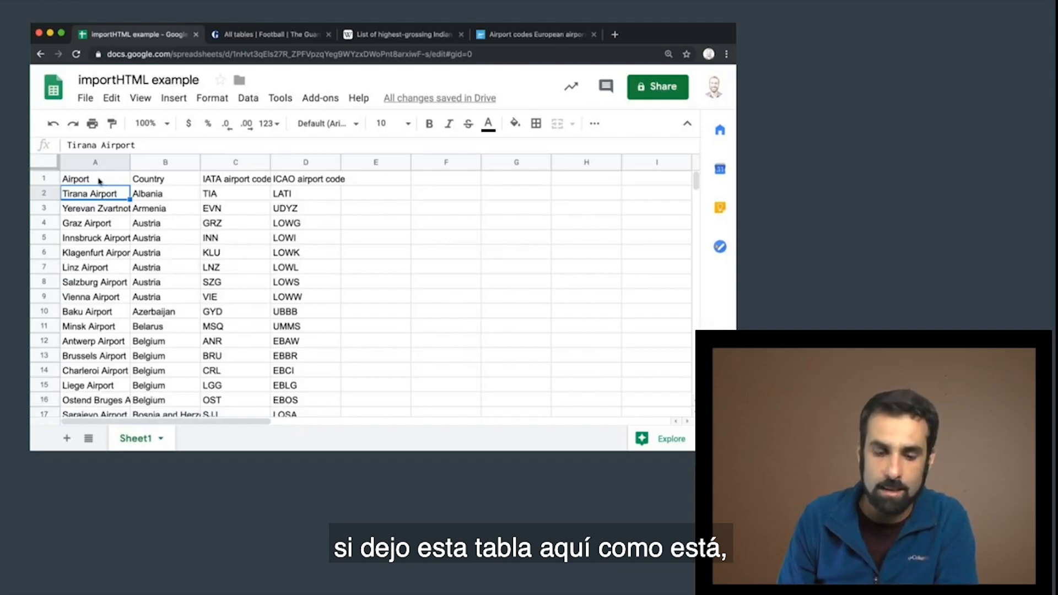
left_click(99, 181)
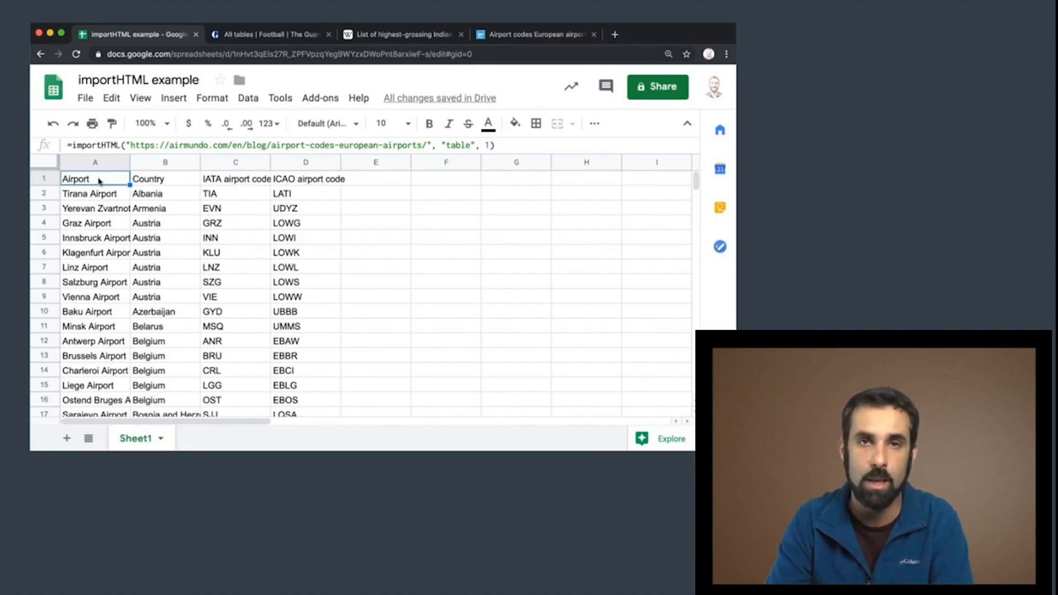
Revisit the source tables on the AirMundo, Guardian football and Wikipedia film pages, and return to the sheet
left_click(551, 36)
scroll(223, 312, "down", 5)
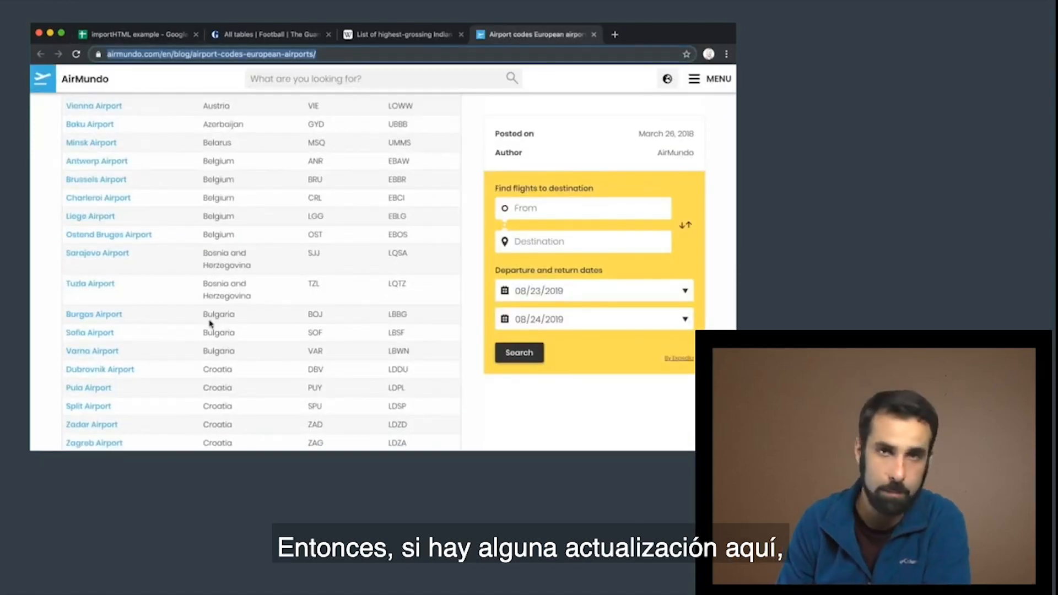
left_click(276, 35)
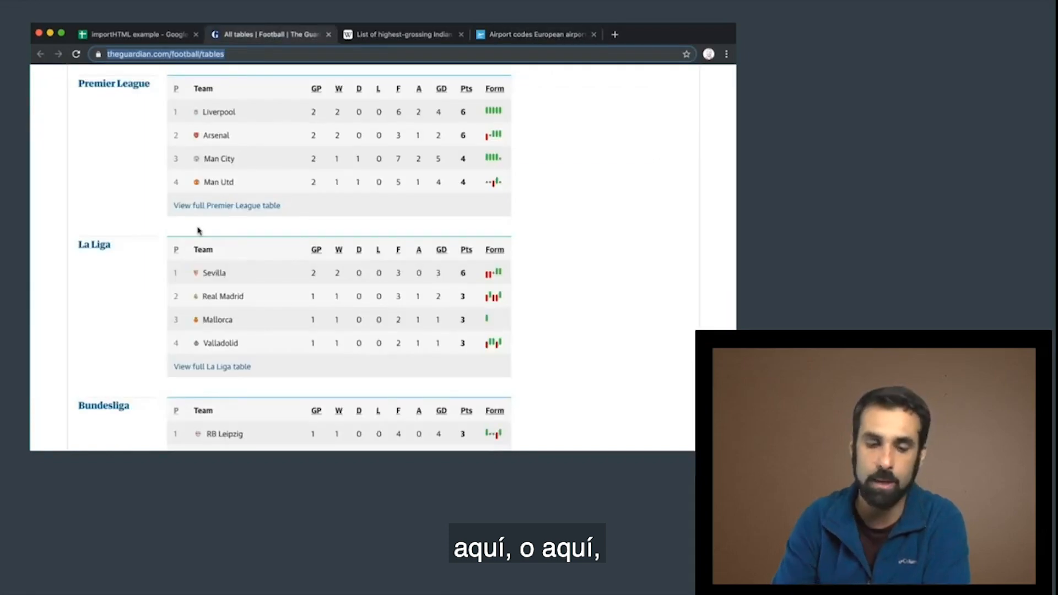
left_click(399, 34)
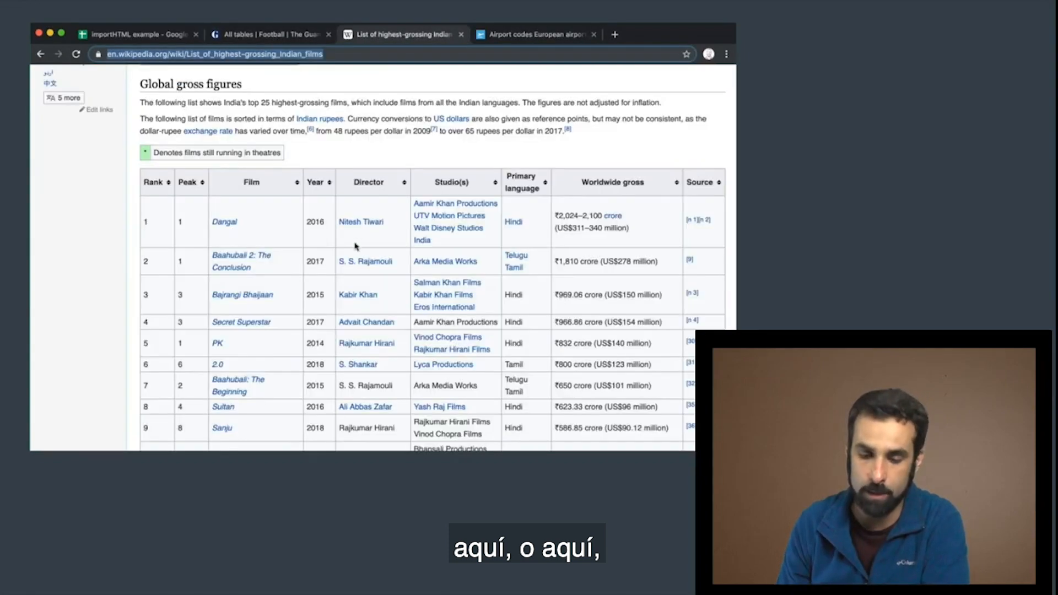
scroll(355, 246, "down", 3)
scroll(356, 246, "up", 1)
left_click(125, 35)
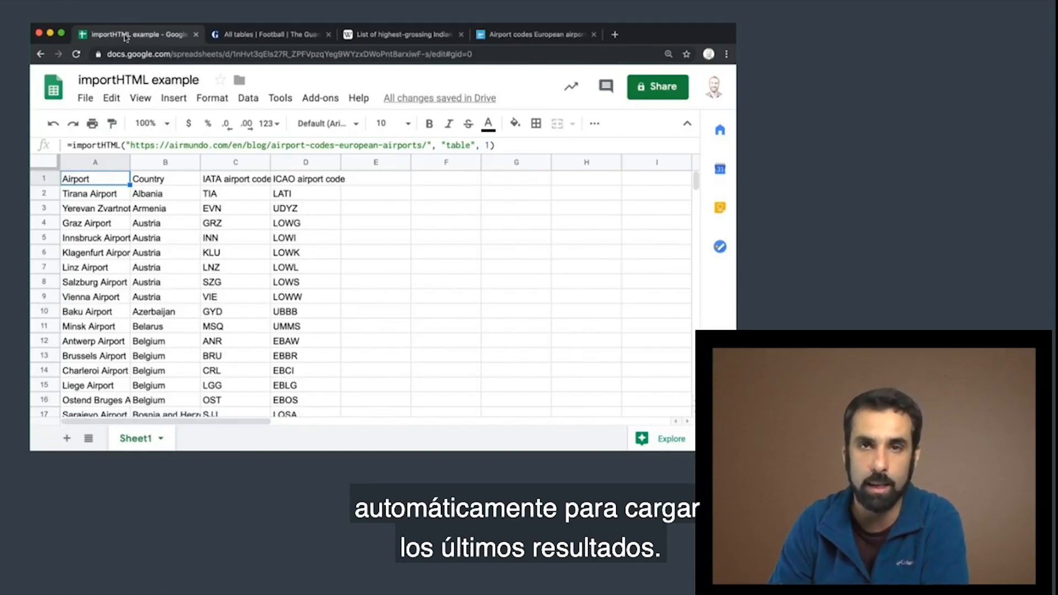
Read the importHTML considerations in the text editor notes and return to the sheet in the browser
left_click(244, 271)
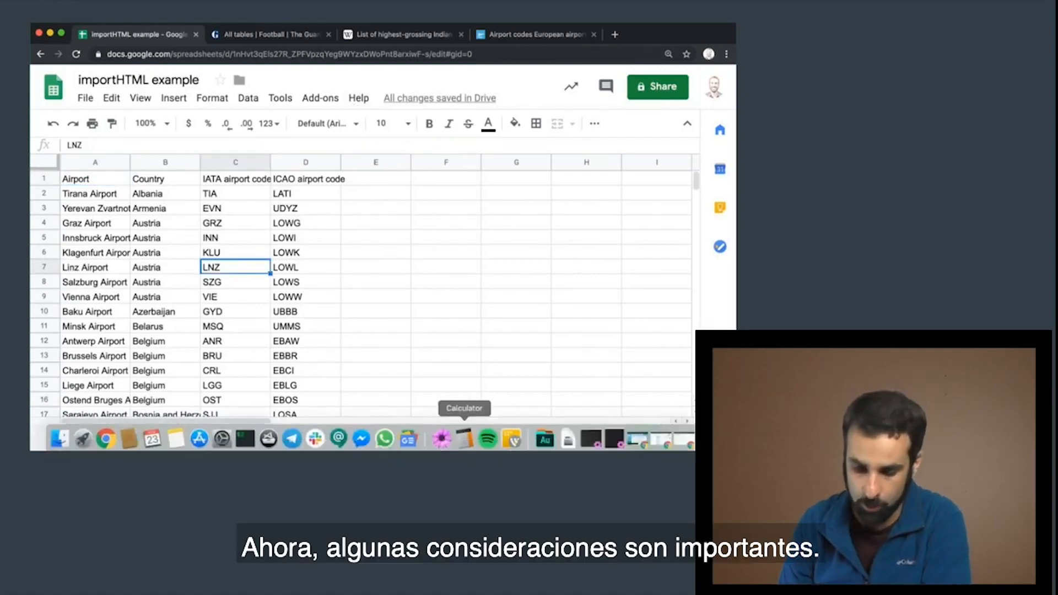
left_click(441, 438)
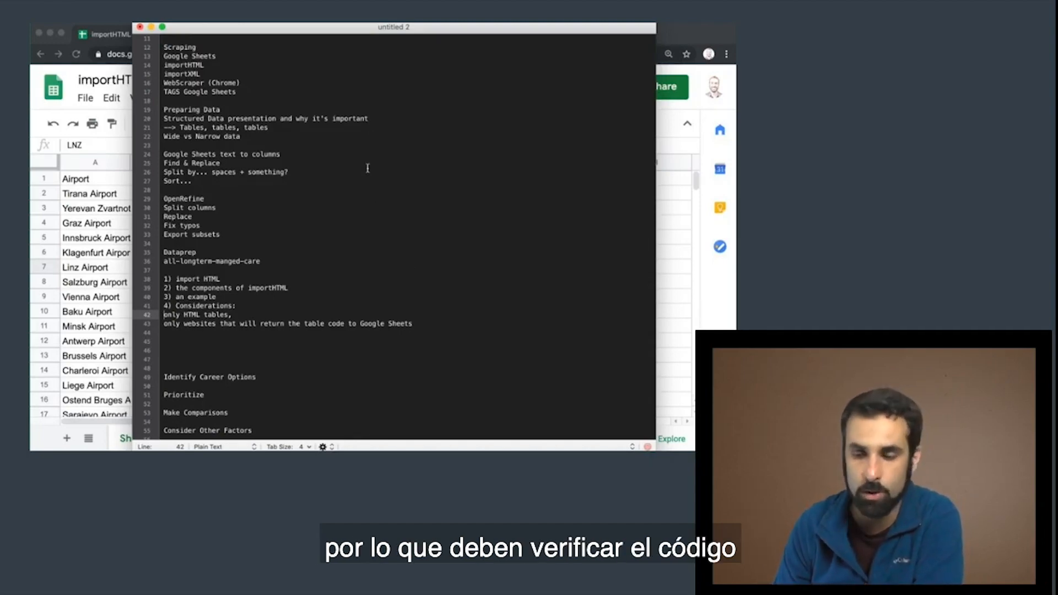
left_click(680, 27)
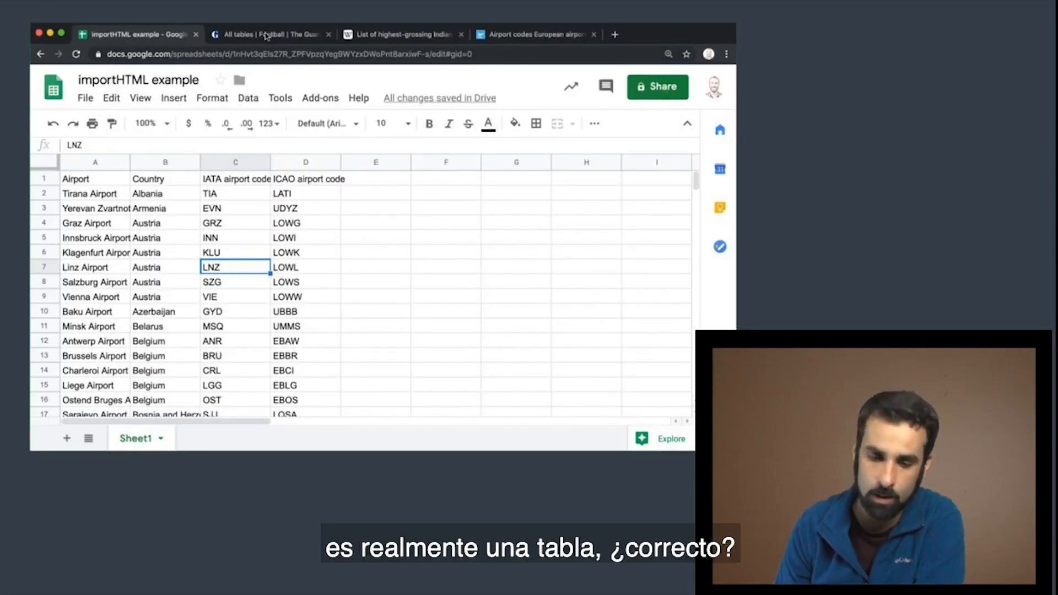
Inspect the HTML code of the Premier League table's Team header on the Guardian football tables page
left_click(266, 36)
scroll(270, 166, "up", 3)
scroll(265, 180, "down", 1)
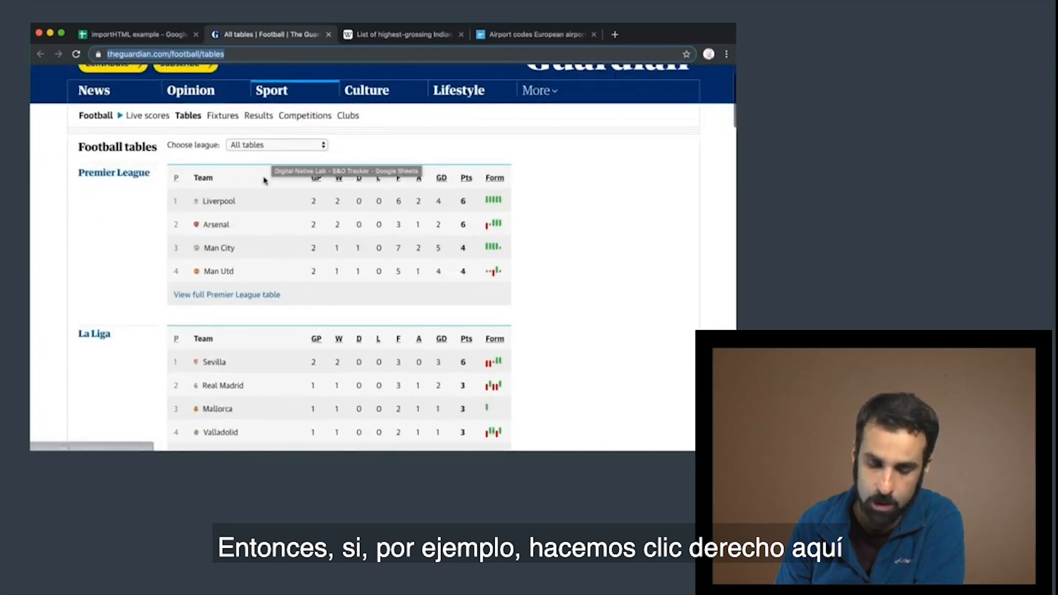
right_click(264, 179)
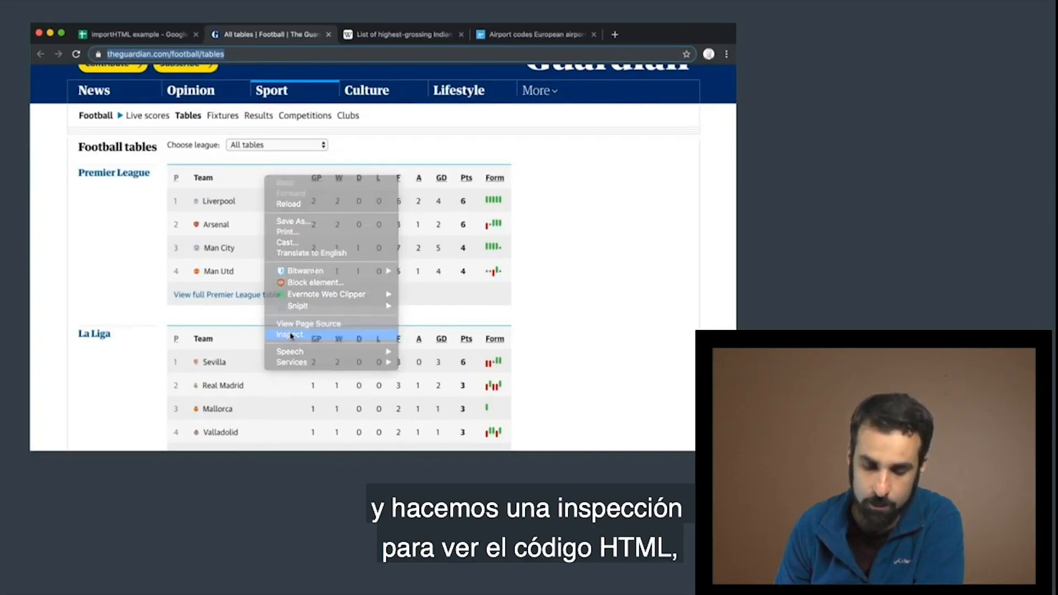
left_click(290, 335)
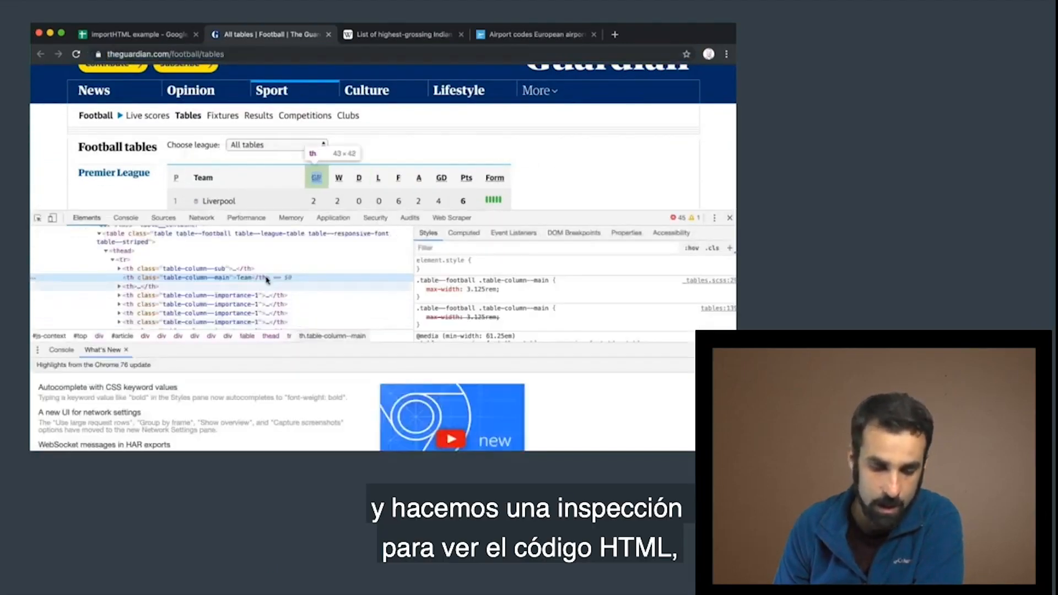
Reread the importHTML considerations in the text editor notes and return to the browser to view AirMundo's European airport codes table
scroll(165, 264, "up", 1)
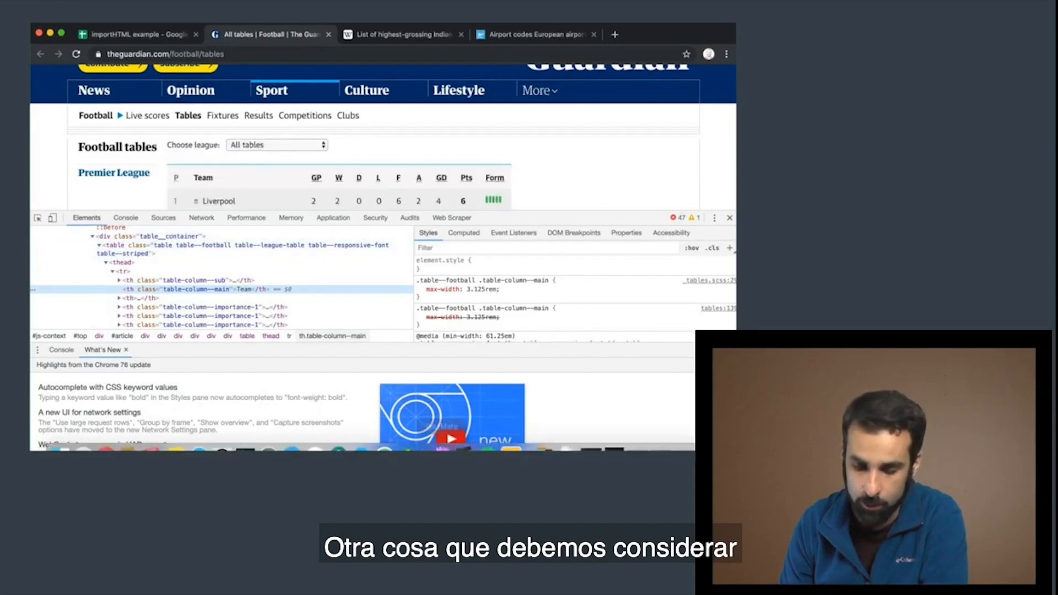
left_click(442, 441)
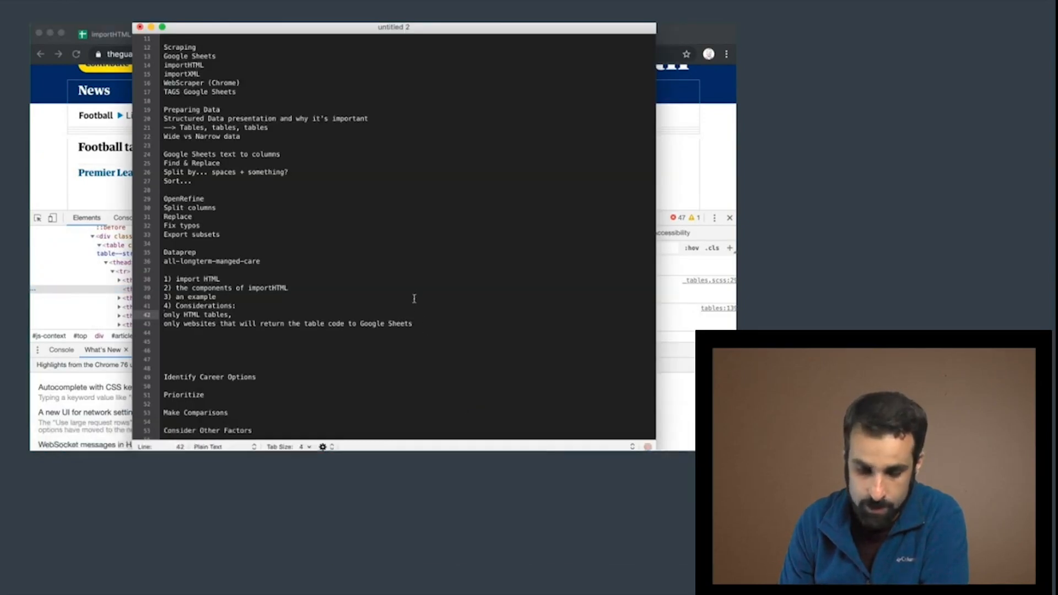
scroll(414, 298, "down", 2)
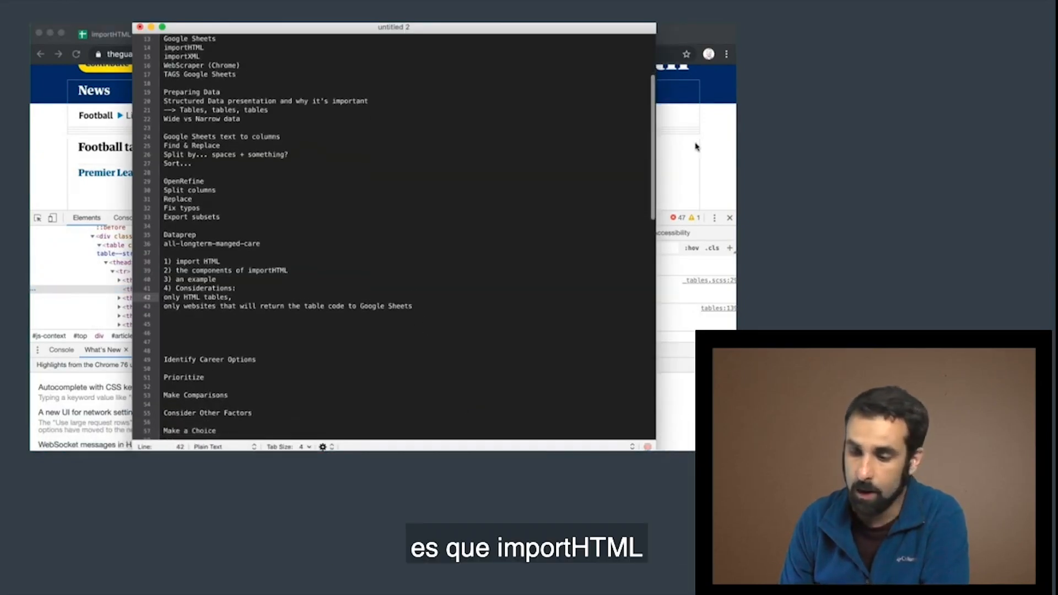
left_click(716, 137)
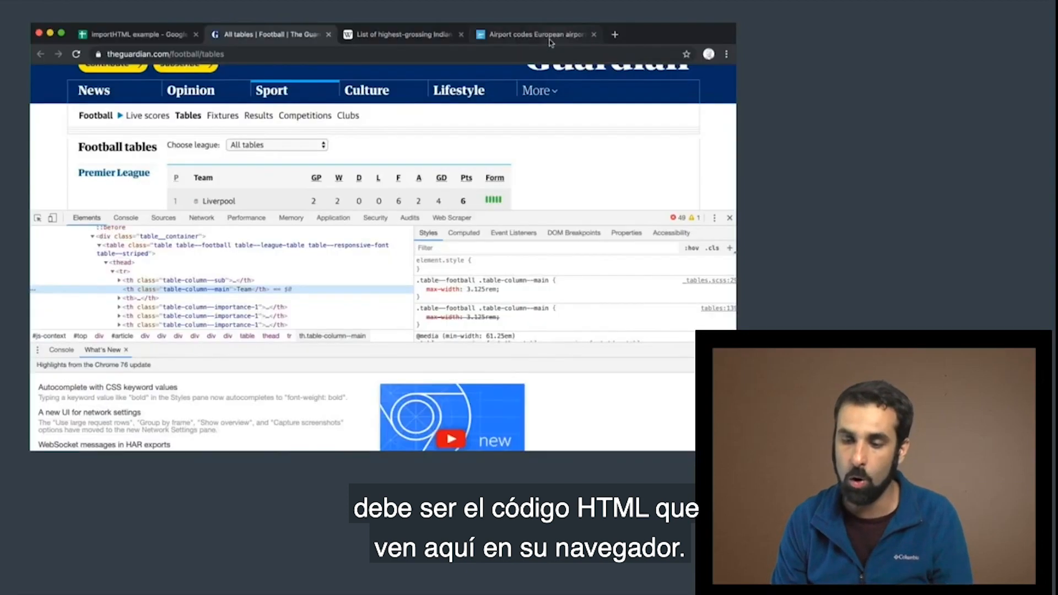
left_click(545, 39)
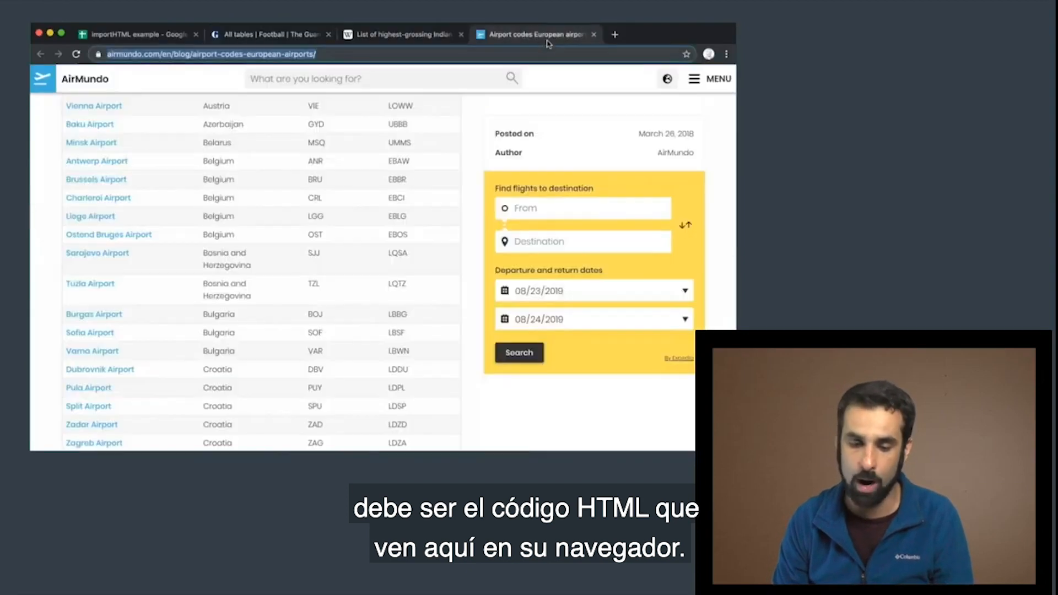
scroll(245, 208, "up", 3)
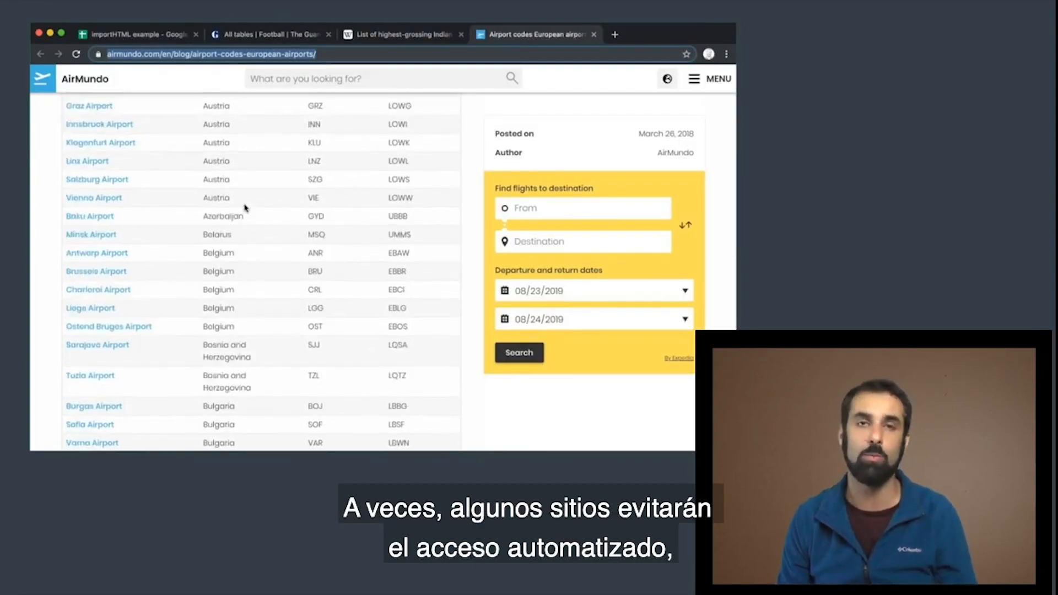